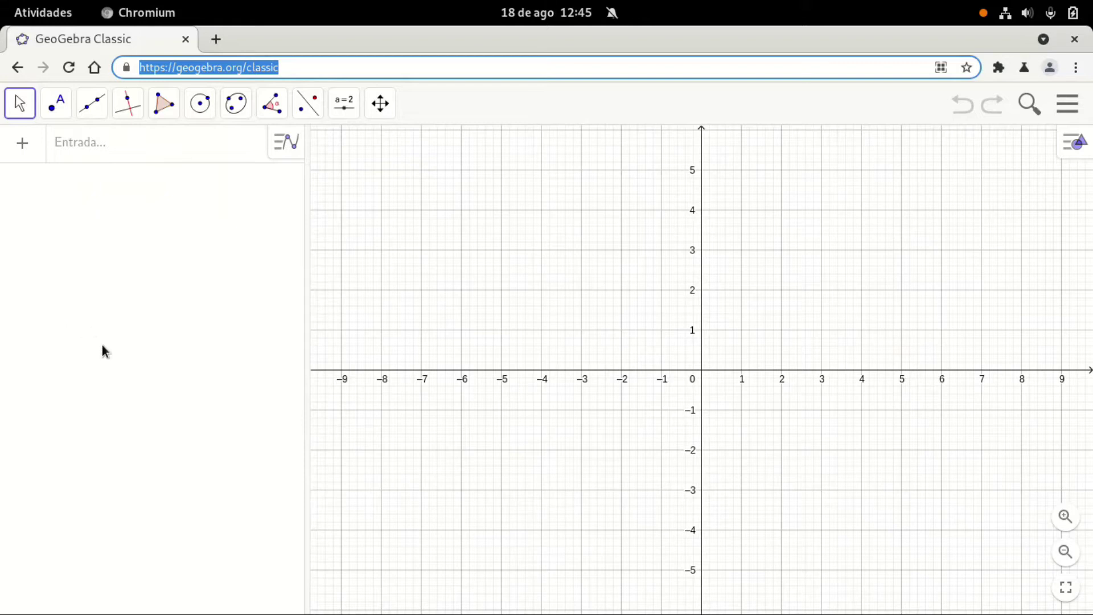
Look at the machine-maintenance question in LibreOffice Writer and return to GeoGebra in Chromium.
{"action": "key", "text": "alt+Tab"}
{"action": "key", "text": "alt+Tab"}
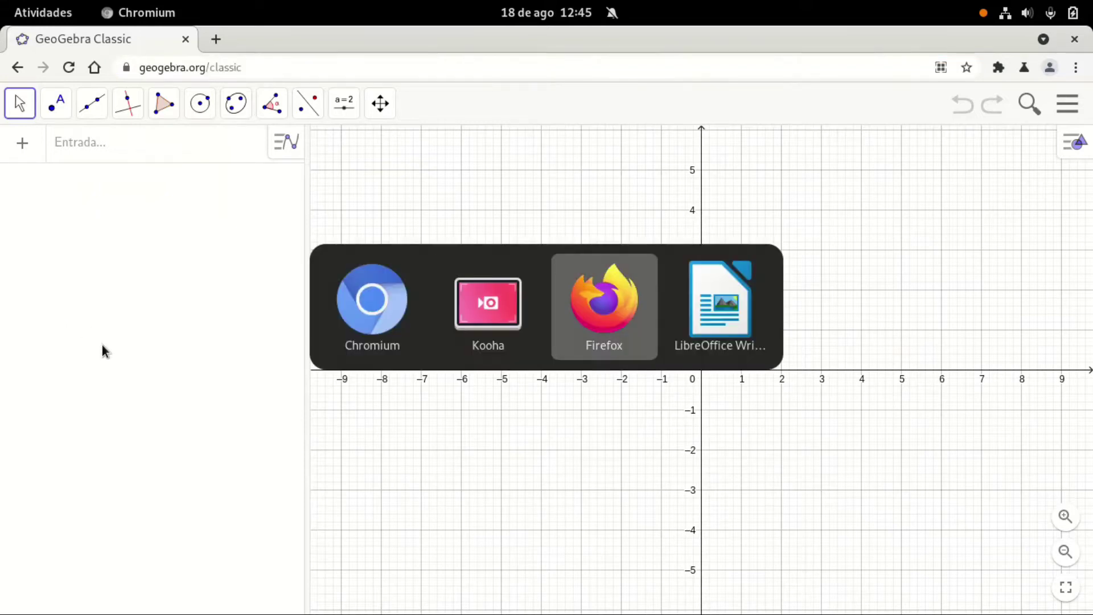
{"action": "key", "text": "alt+Tab"}
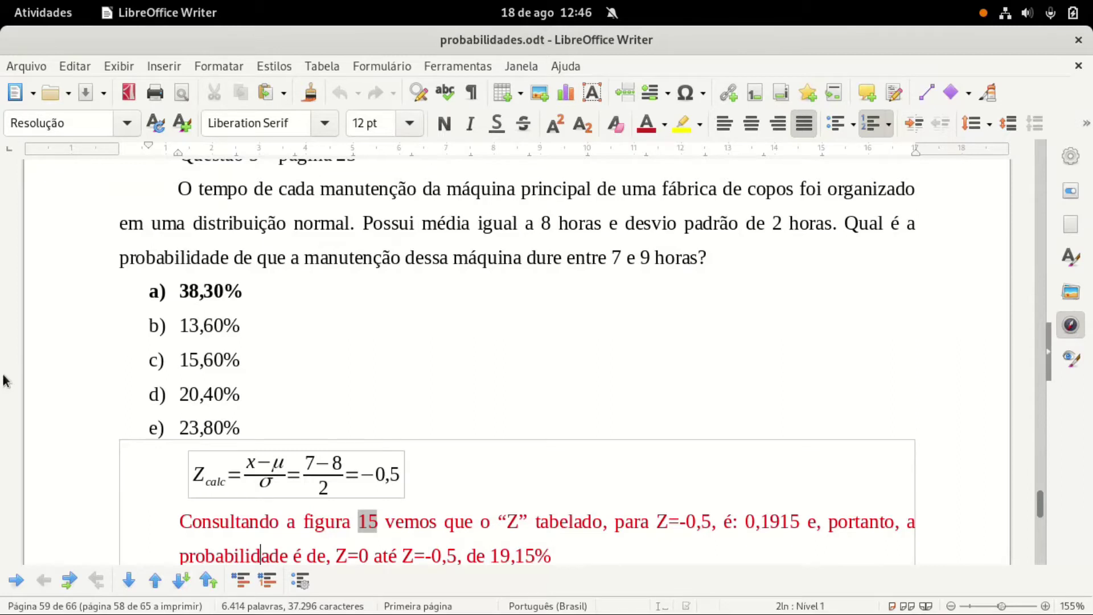
{"action": "key", "text": "alt+Tab"}
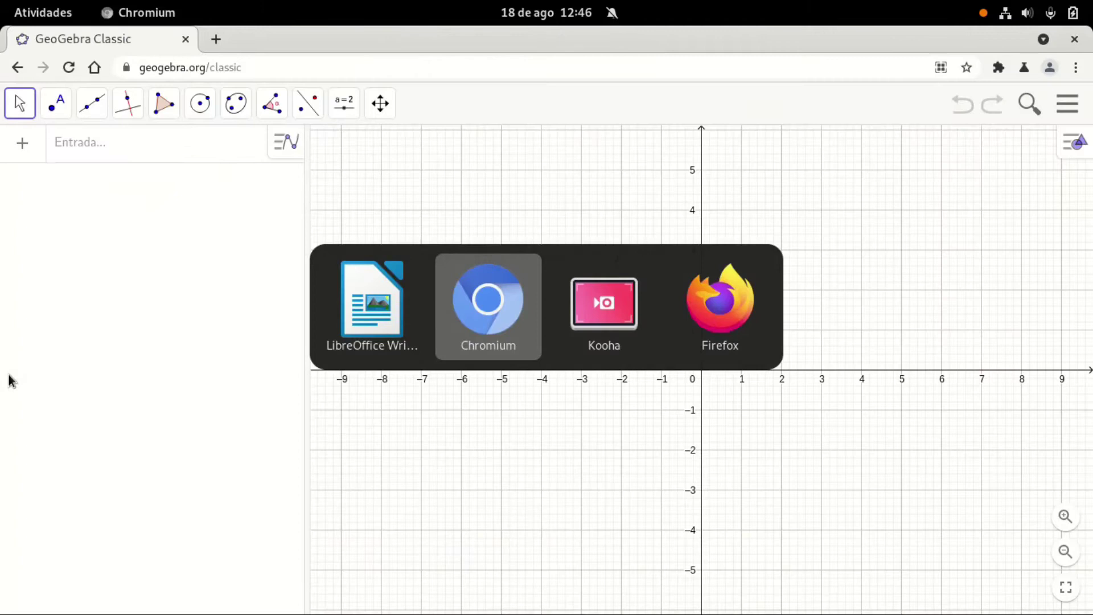
{"action": "left_click", "coordinate": [261, 69]}
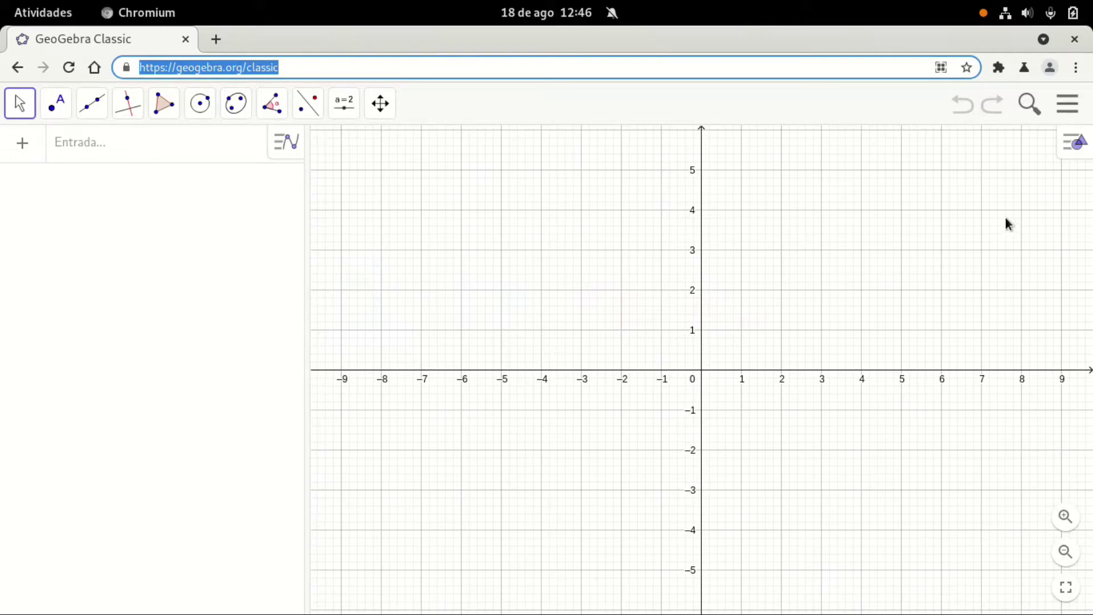
Show the Probability Calculator in place of the graphics view and widen it beside the algebra view.
{"action": "left_click", "coordinate": [1070, 110]}
{"action": "left_click", "coordinate": [1070, 110]}
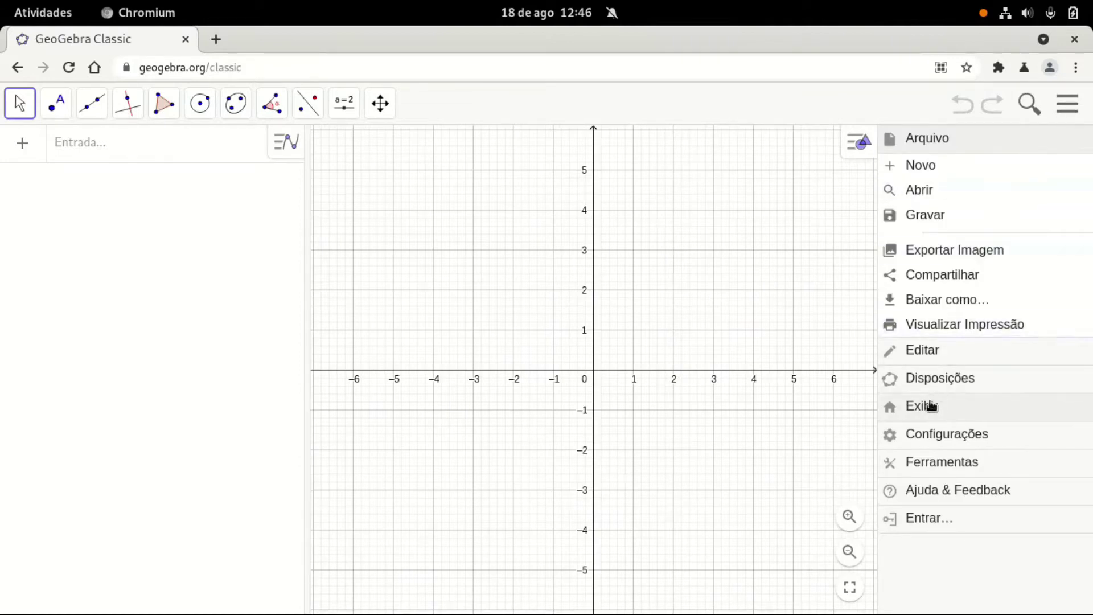
{"action": "left_click", "coordinate": [922, 406]}
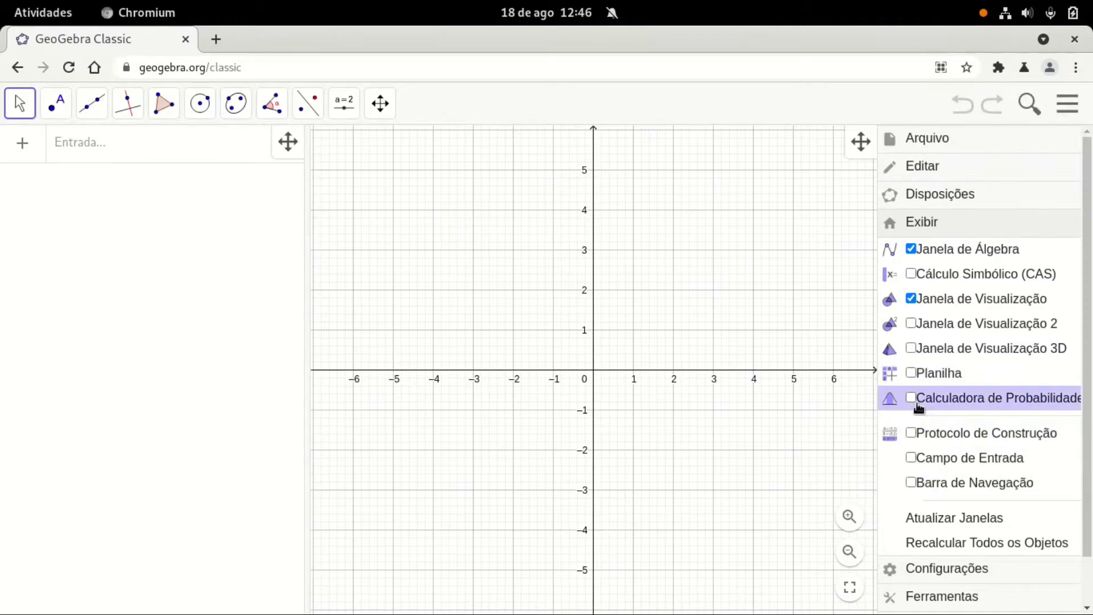
{"action": "left_click", "coordinate": [910, 397]}
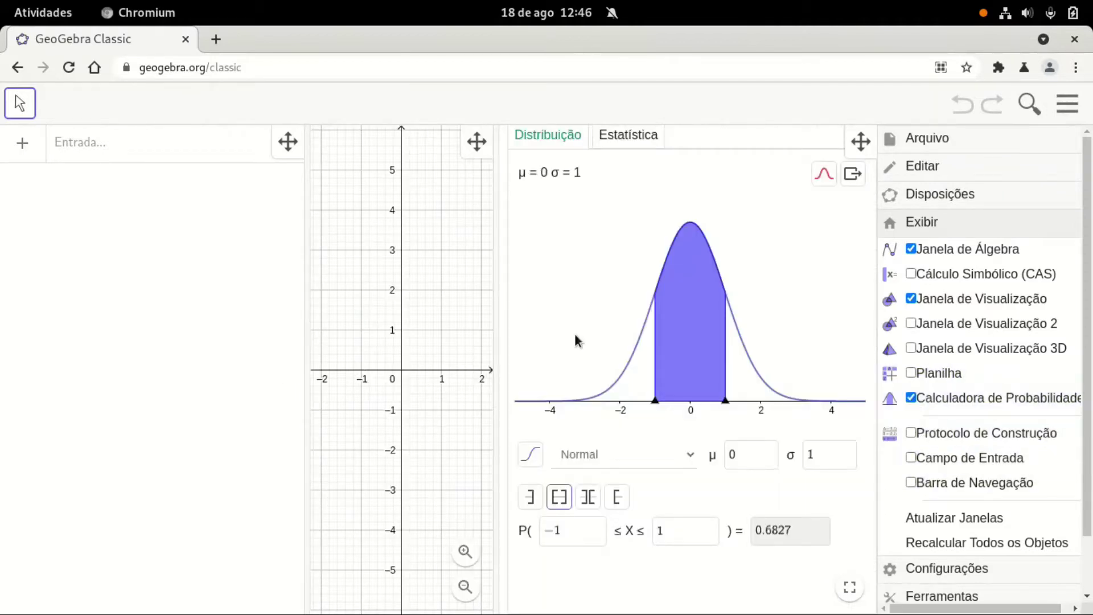
{"action": "left_click", "coordinate": [925, 302]}
{"action": "left_click_drag", "start_coordinate": [494, 294], "coordinate": [402, 309]}
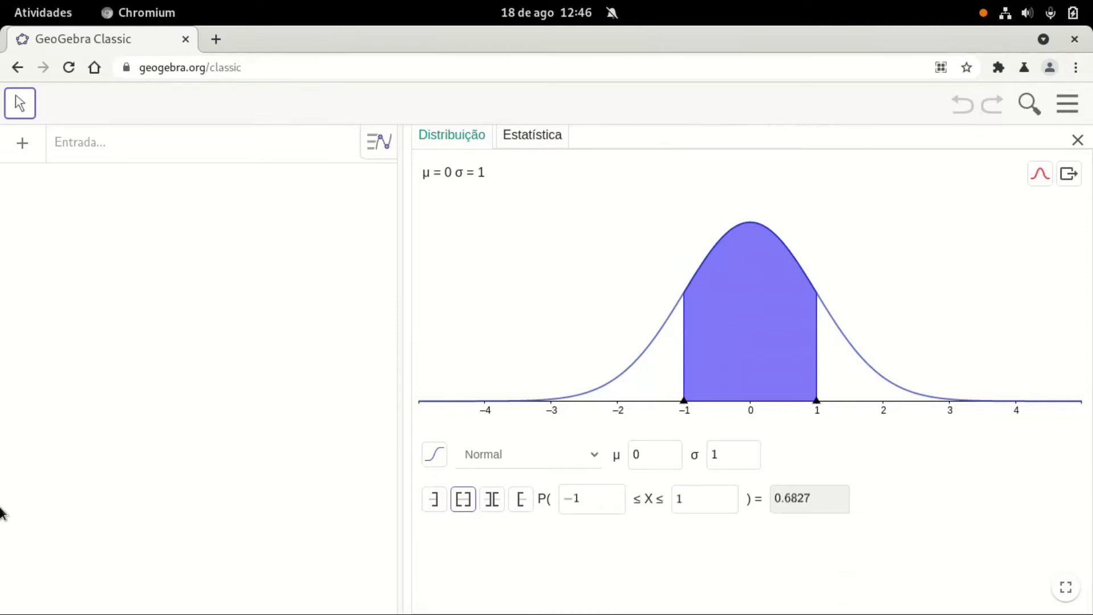
Switch to LibreOffice Writer and review the maintenance question's distribution type, mean, standard deviation, interval and Z formulas.
{"action": "key", "text": "alt+Tab"}
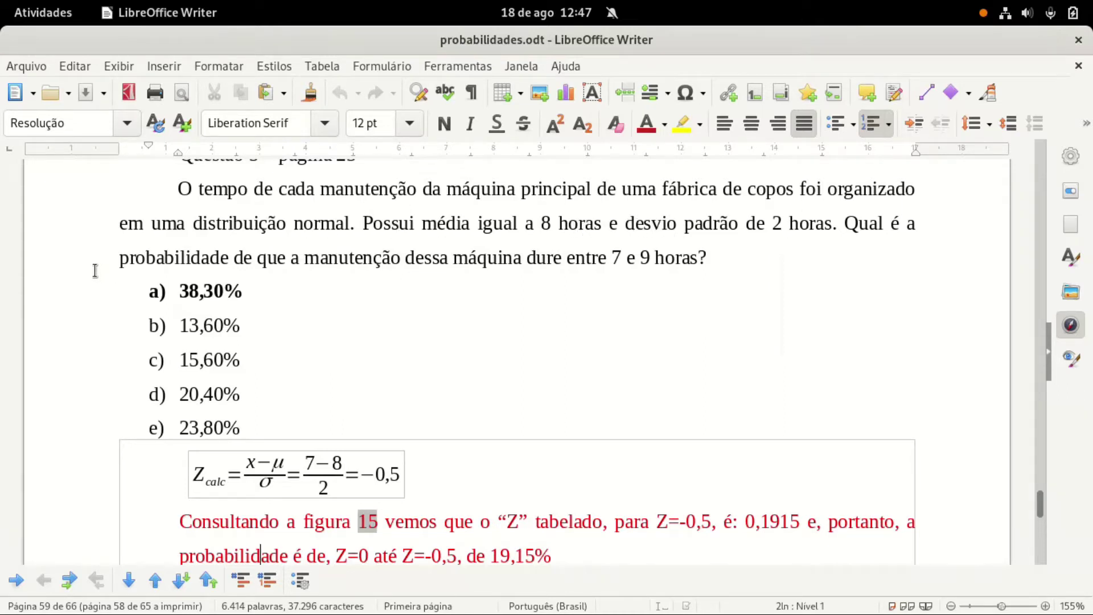
{"action": "left_click_drag", "start_coordinate": [294, 216], "coordinate": [340, 232]}
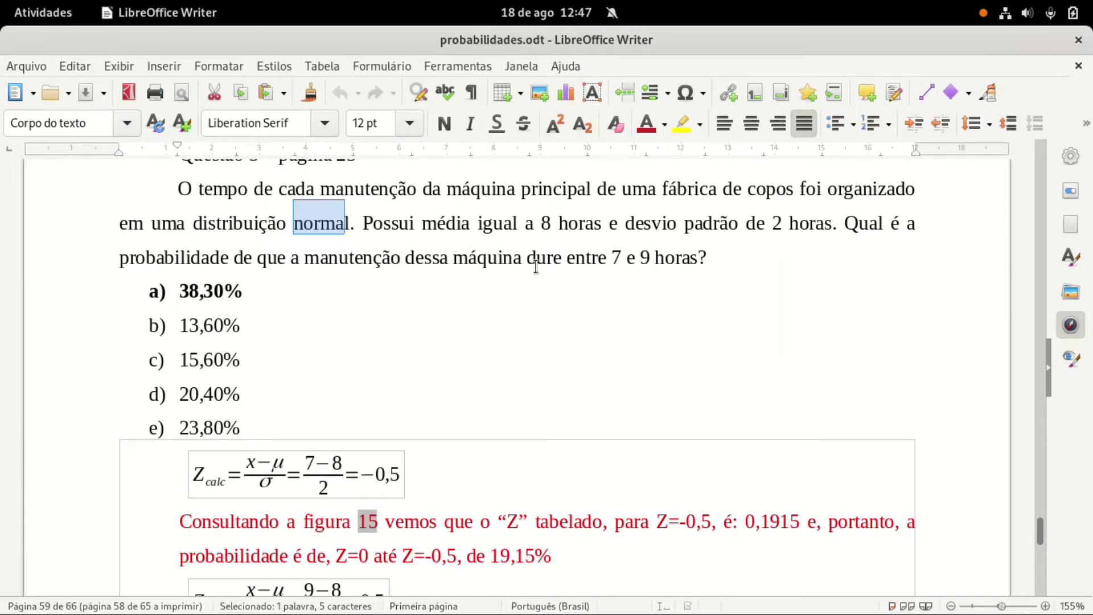
{"action": "left_click", "coordinate": [606, 261]}
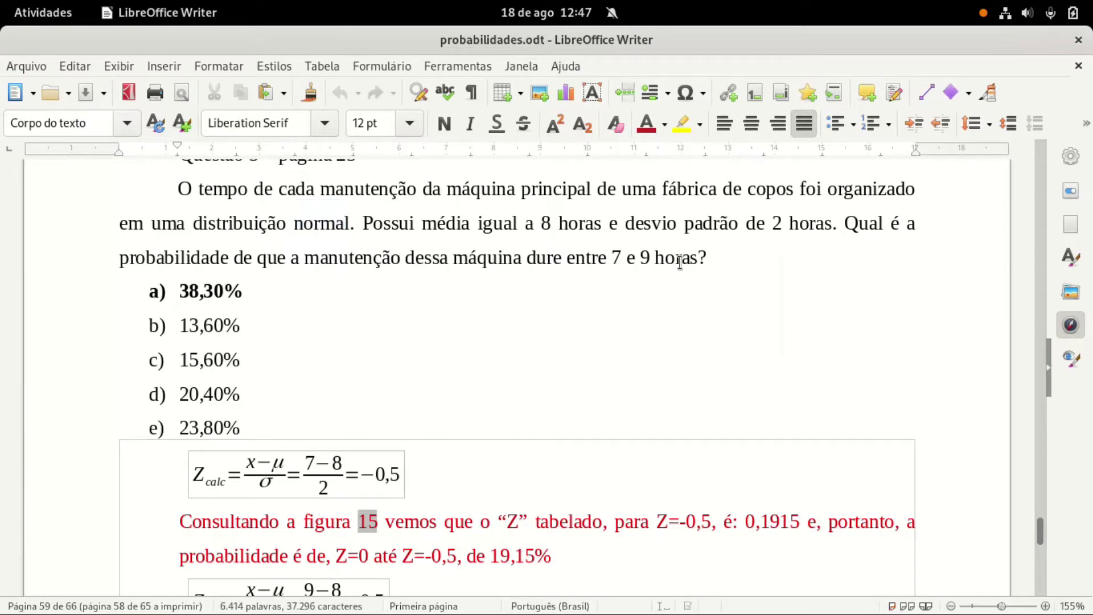
{"action": "key", "text": "alt+Tab"}
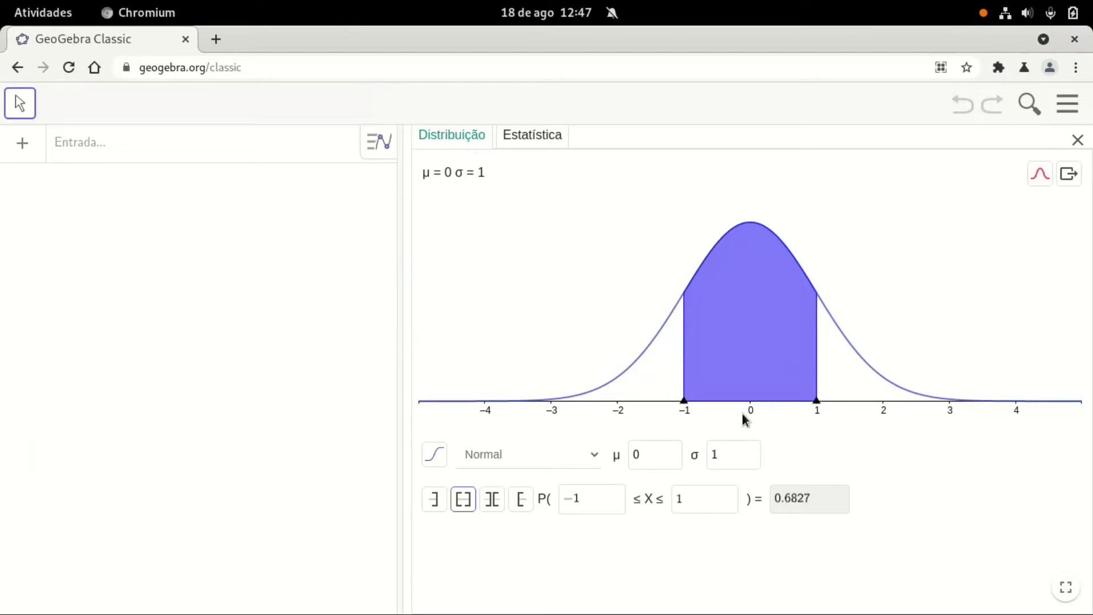
{"action": "key", "text": "alt+Tab"}
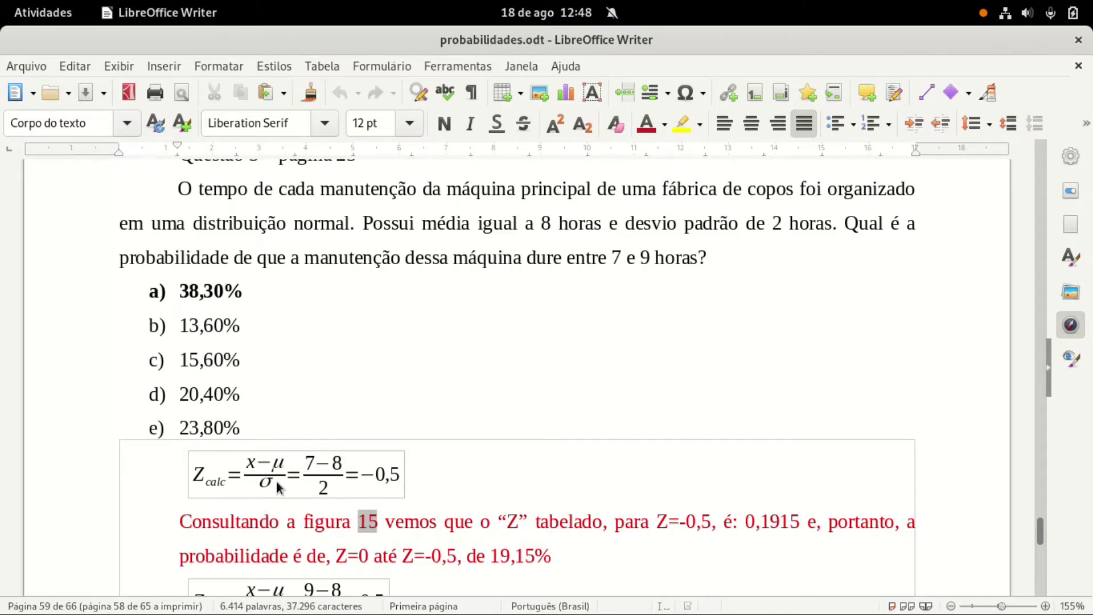
{"action": "scroll", "coordinate": [312, 486], "scroll_direction": "down", "scroll_amount": 1}
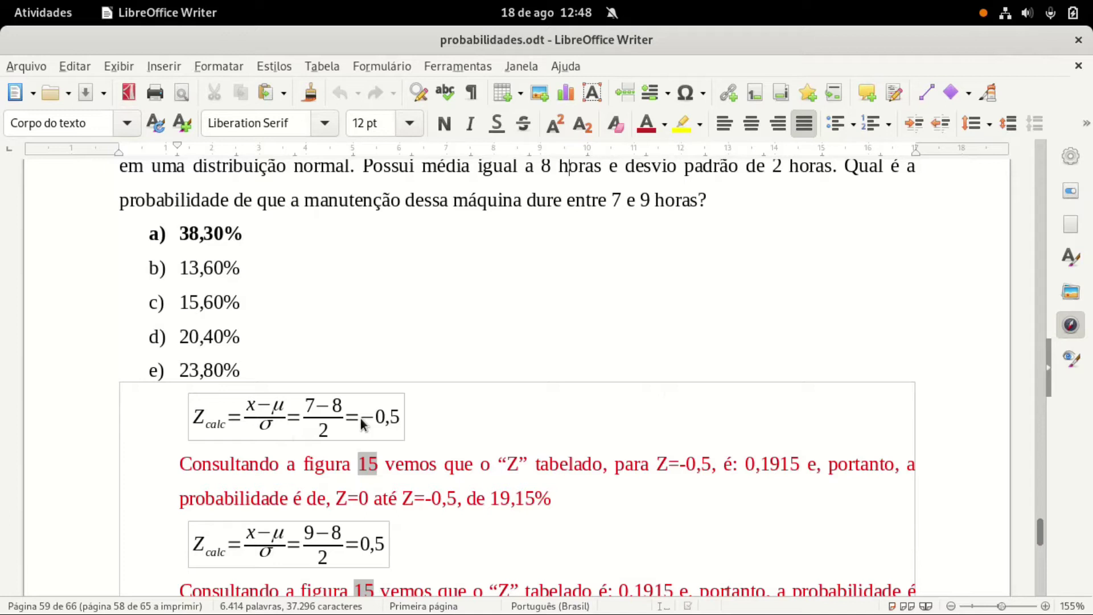
Switch to GeoGebra in Chromium and define the mean m = 8 and the standard deviation d = 2.
{"action": "key", "text": "alt+Tab"}
{"action": "left_click", "coordinate": [86, 146]}
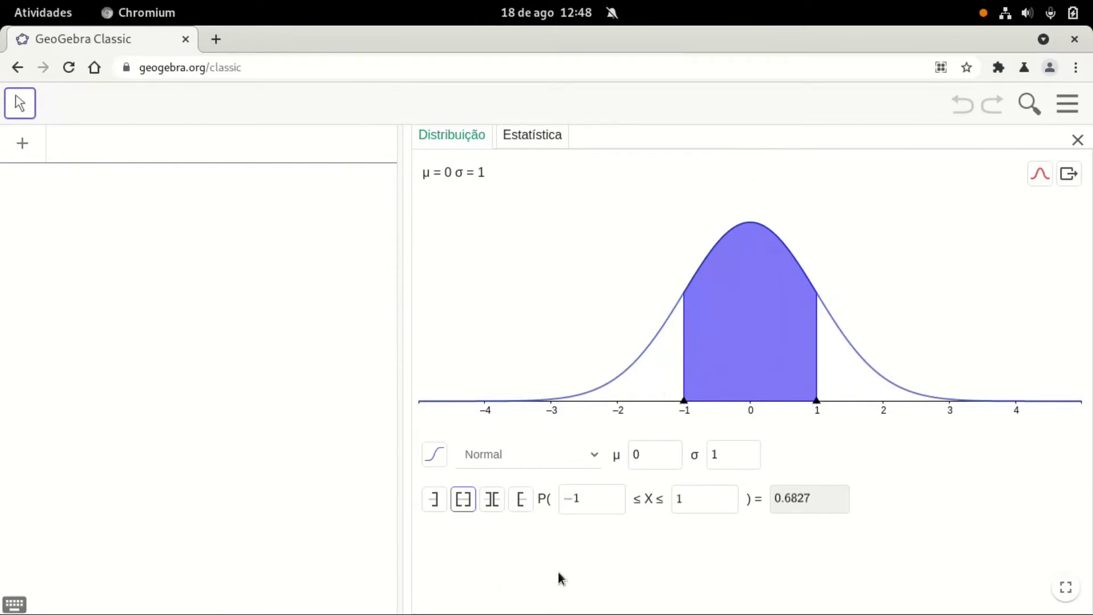
{"action": "type", "text": "m = 8"}
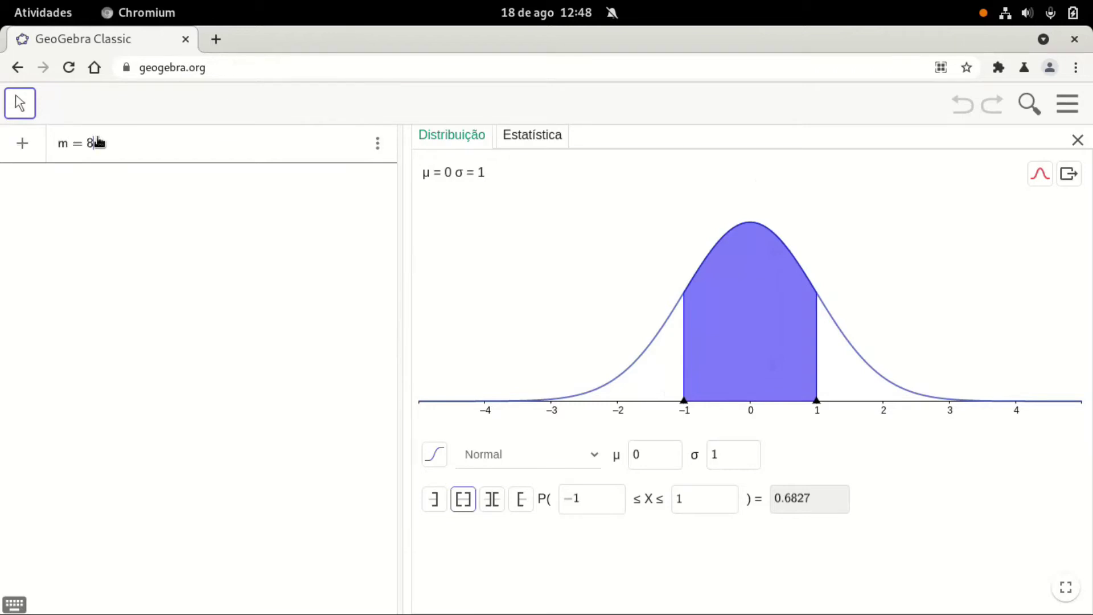
{"action": "key", "text": "Return"}
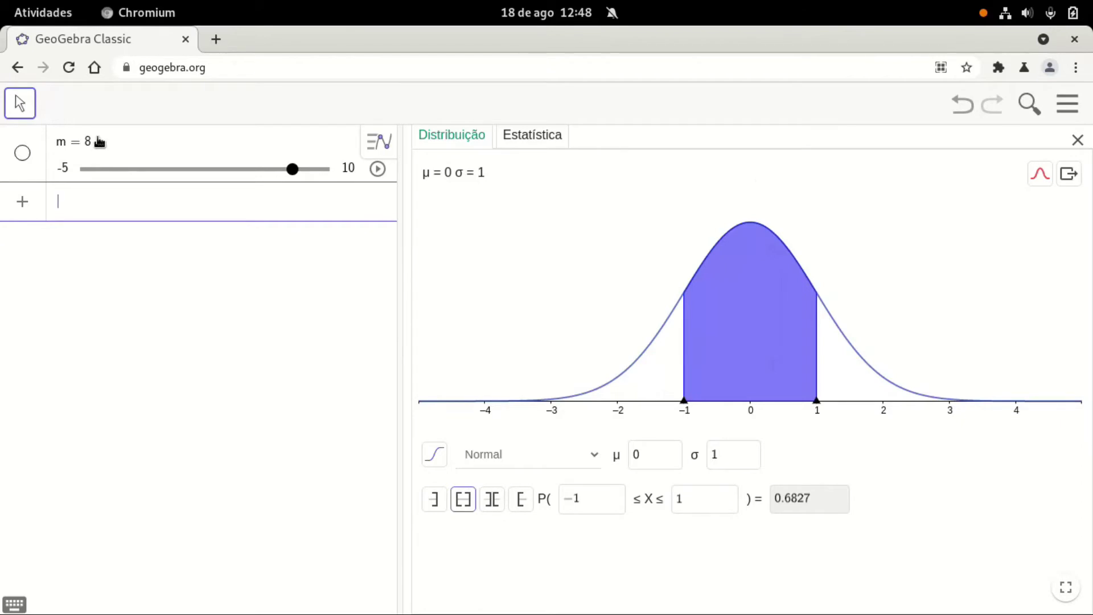
{"action": "type", "text": "d = 2"}
{"action": "key", "text": "Return"}
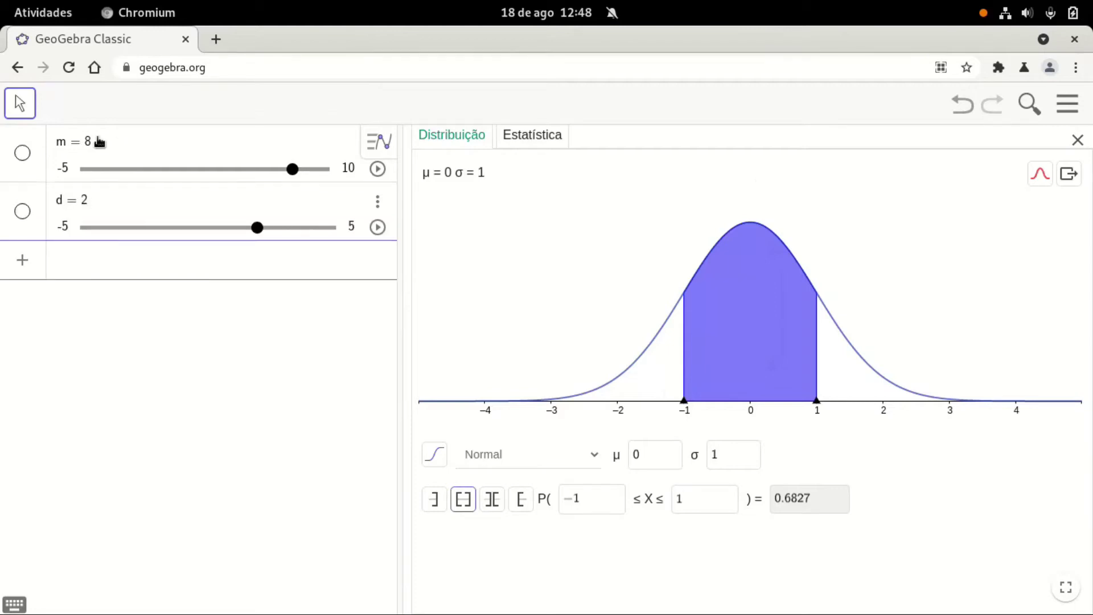
Define the interval limits as X1 = 7 and X2 = 9 in the algebra view.
{"action": "type", "text": "X1 = 7"}
{"action": "key", "text": "Return"}
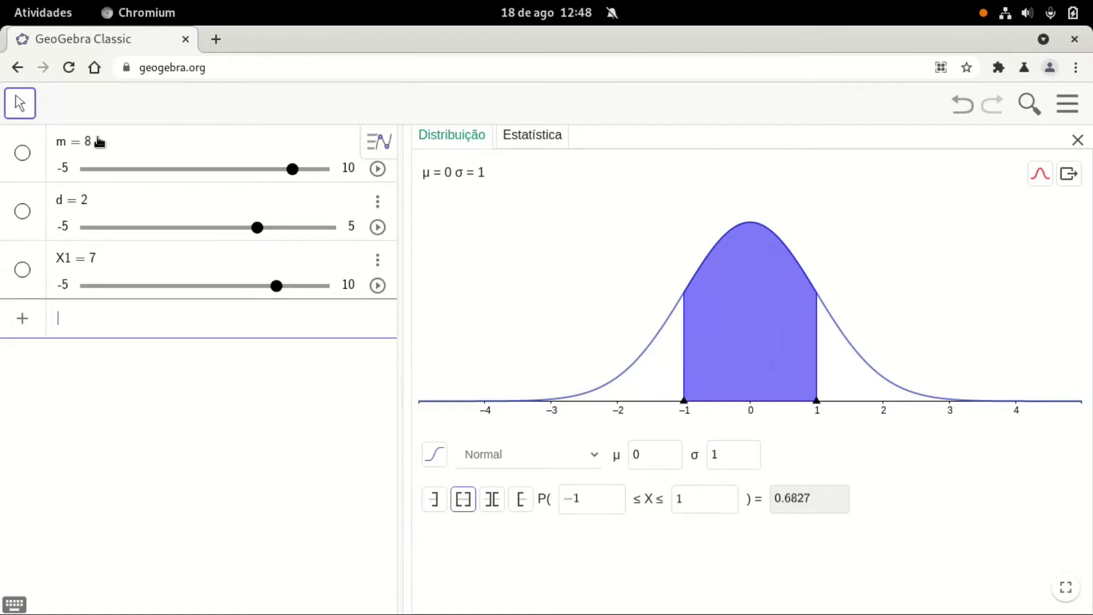
{"action": "type", "text": "X2 = 9"}
{"action": "key", "text": "Return"}
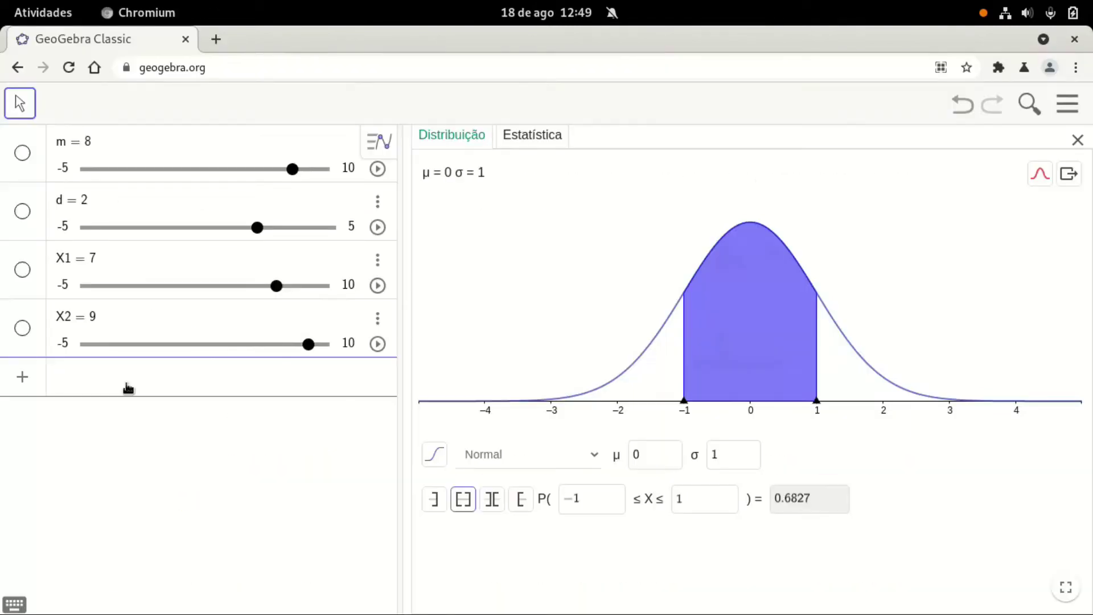
Define the standardized lower limit as Z1 = (X1-m)/d in the algebra view.
{"action": "type", "text": "Z"}
{"action": "type", "text": "1="}
{"action": "type", "text": "("}
{"action": "type", "text": "X"}
{"action": "type", "text": "1-m"}
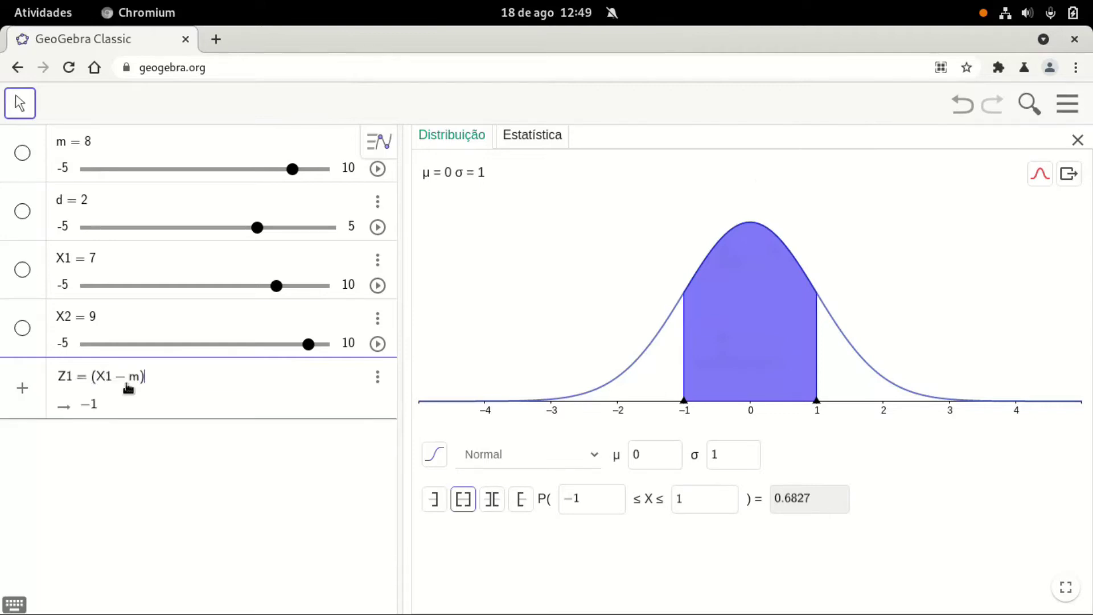
{"action": "type", "text": "/d"}
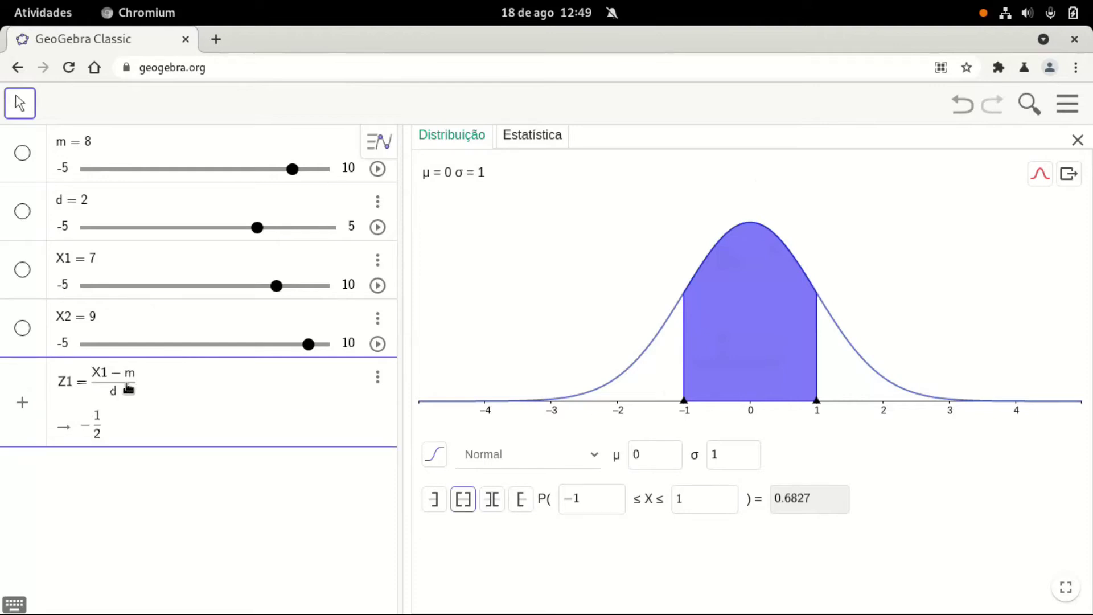
{"action": "key", "text": "Return"}
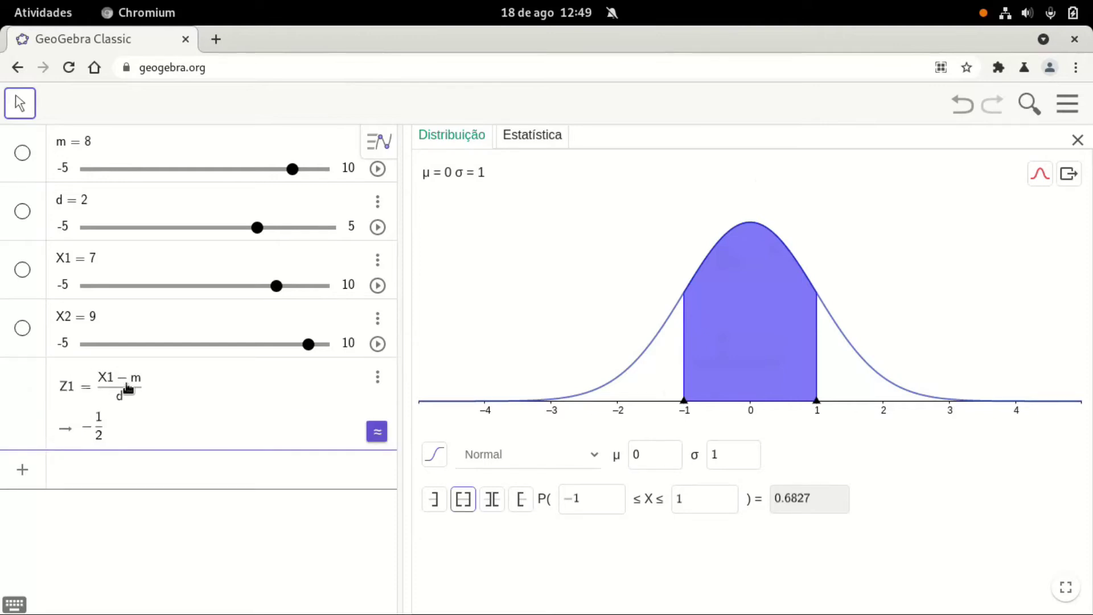
Define the standardized upper limit as Z2 = (X2-m)/d in the algebra view.
{"action": "type", "text": "Z2="}
{"action": "type", "text": "("}
{"action": "type", "text": "X2-"}
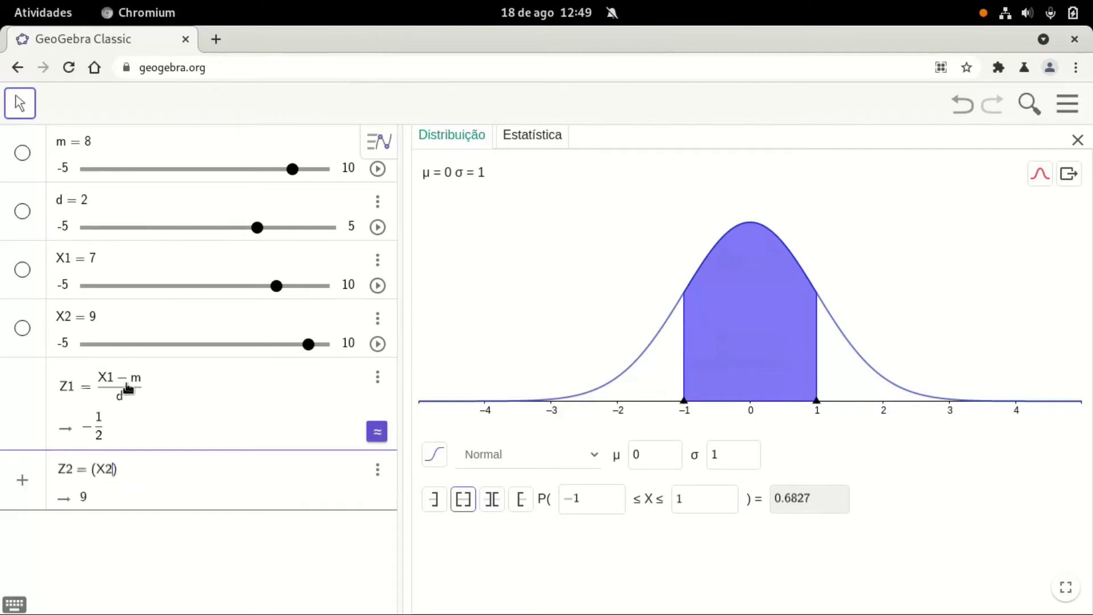
{"action": "type", "text": "m"}
{"action": "type", "text": "/"}
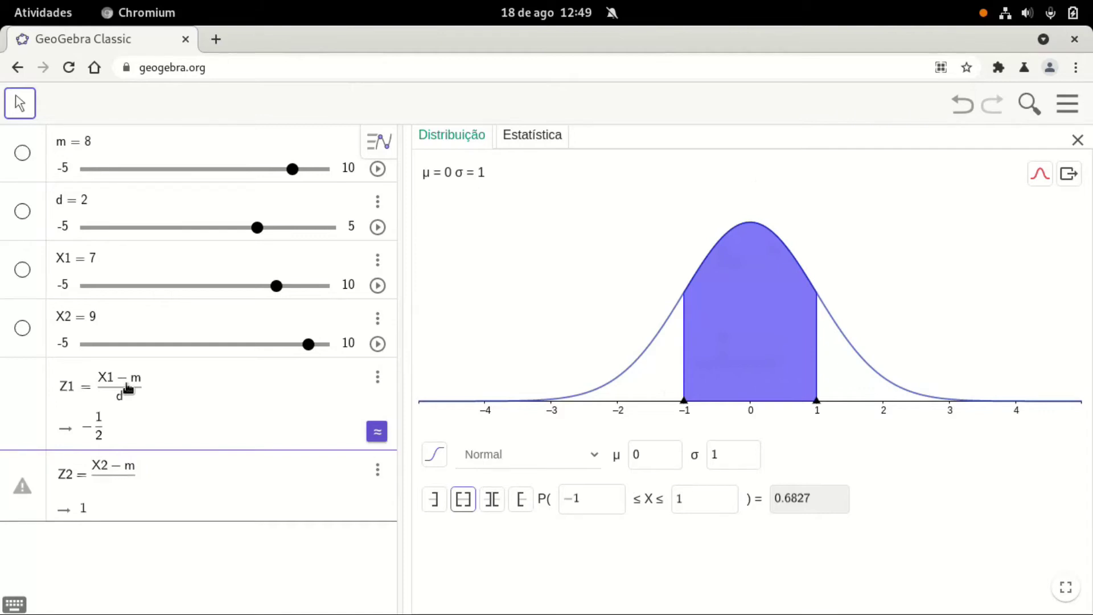
{"action": "type", "text": "d"}
{"action": "key", "text": "Return"}
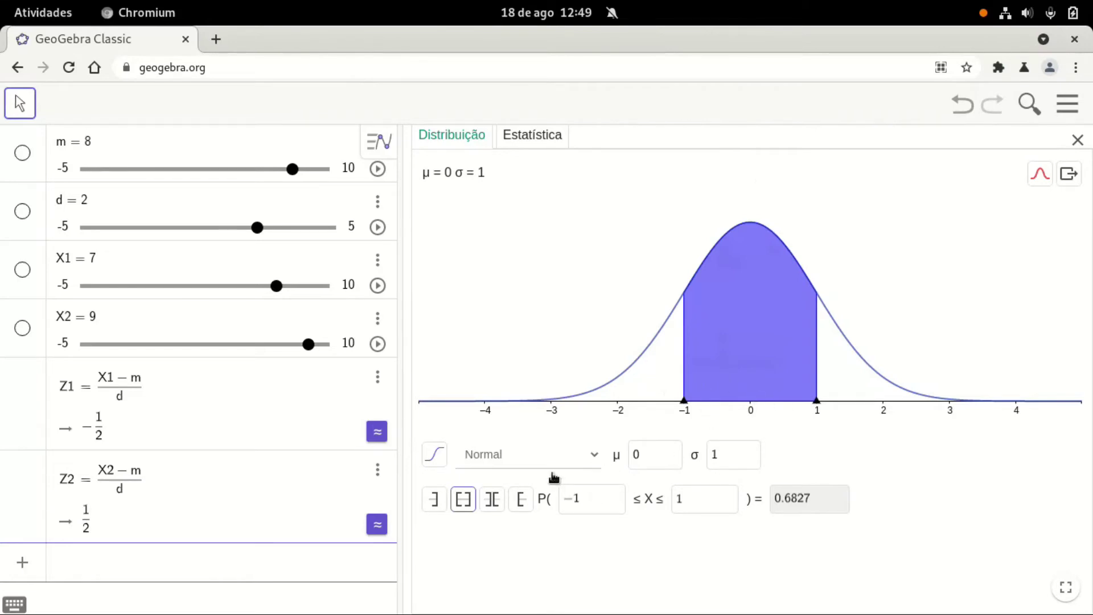
Set the normal distribution's probability interval to run from Z1 to Z2 in the Probability Calculator.
{"action": "key", "text": "alt+Tab"}
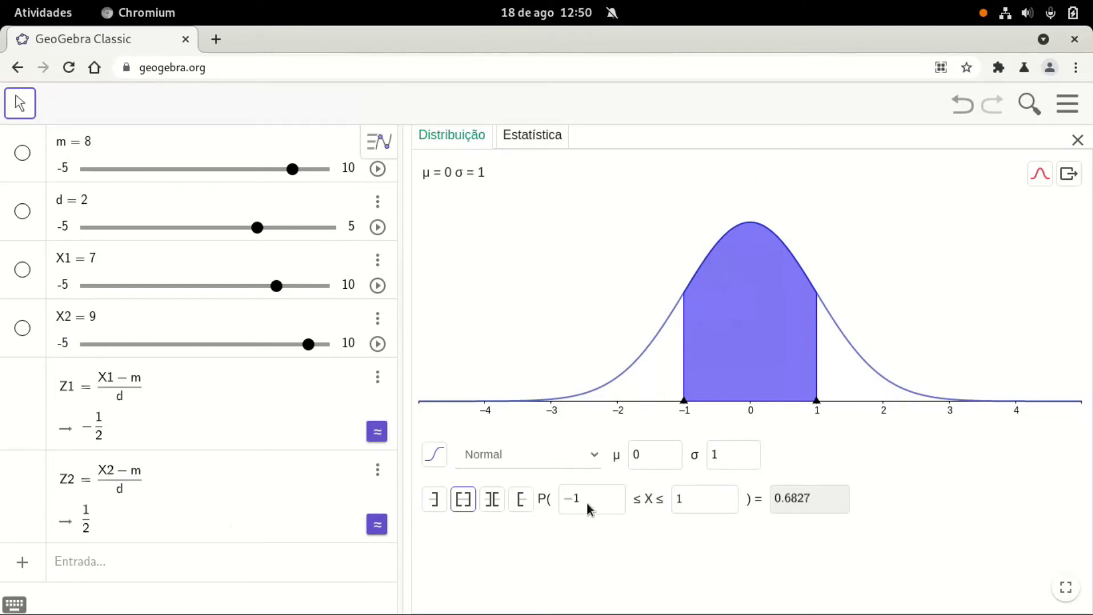
{"action": "key", "text": "BackSpace"}
{"action": "key", "text": "BackSpace"}
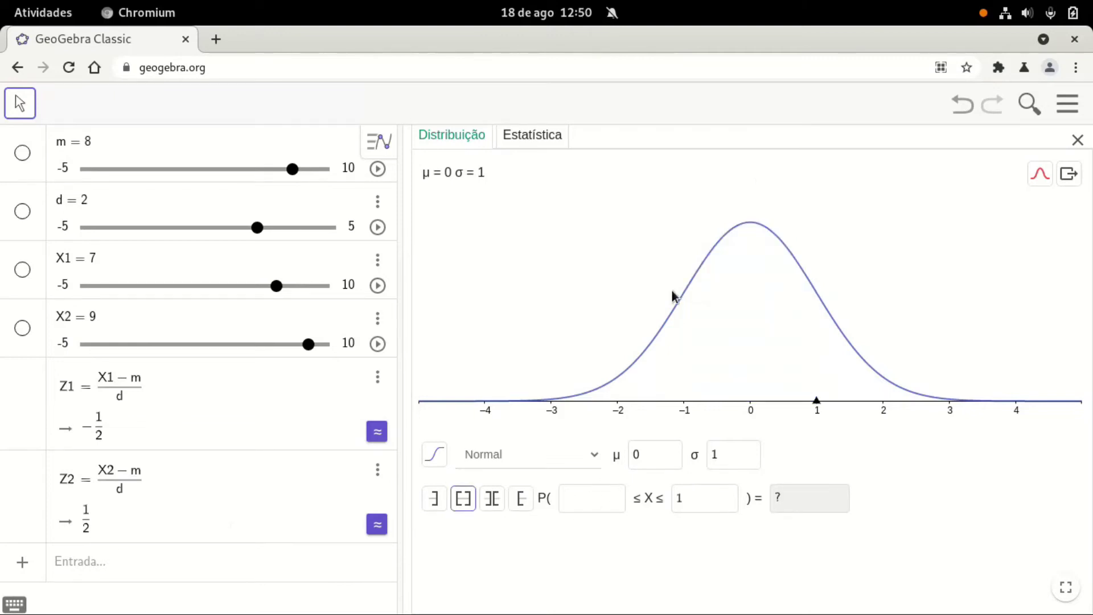
{"action": "type", "text": "Z1"}
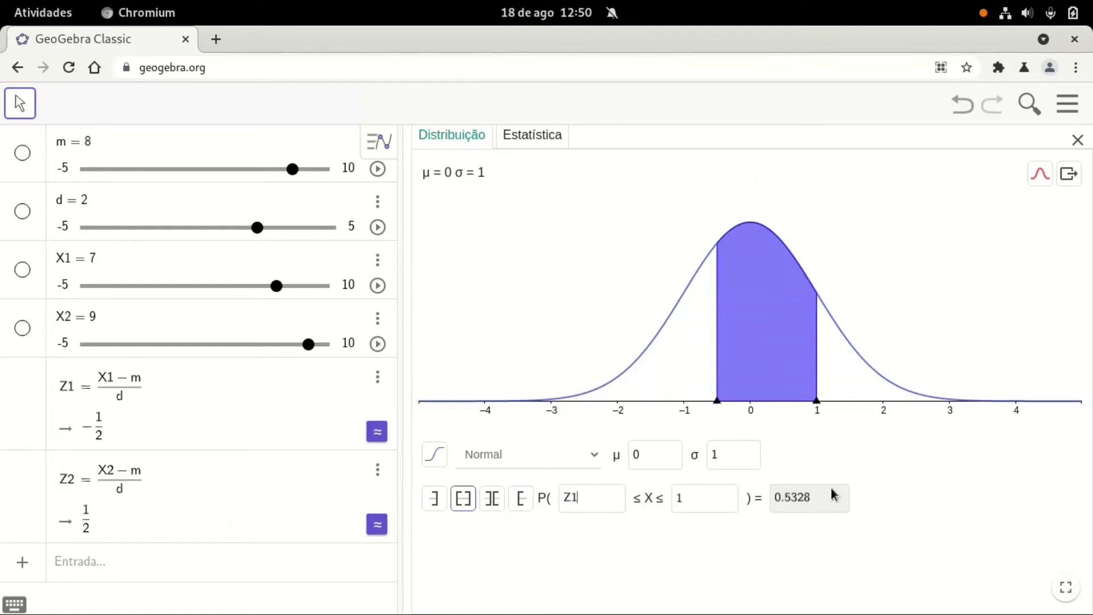
{"action": "left_click", "coordinate": [695, 504]}
{"action": "key", "text": "BackSpace"}
{"action": "type", "text": "Z2"}
{"action": "key", "text": "Return"}
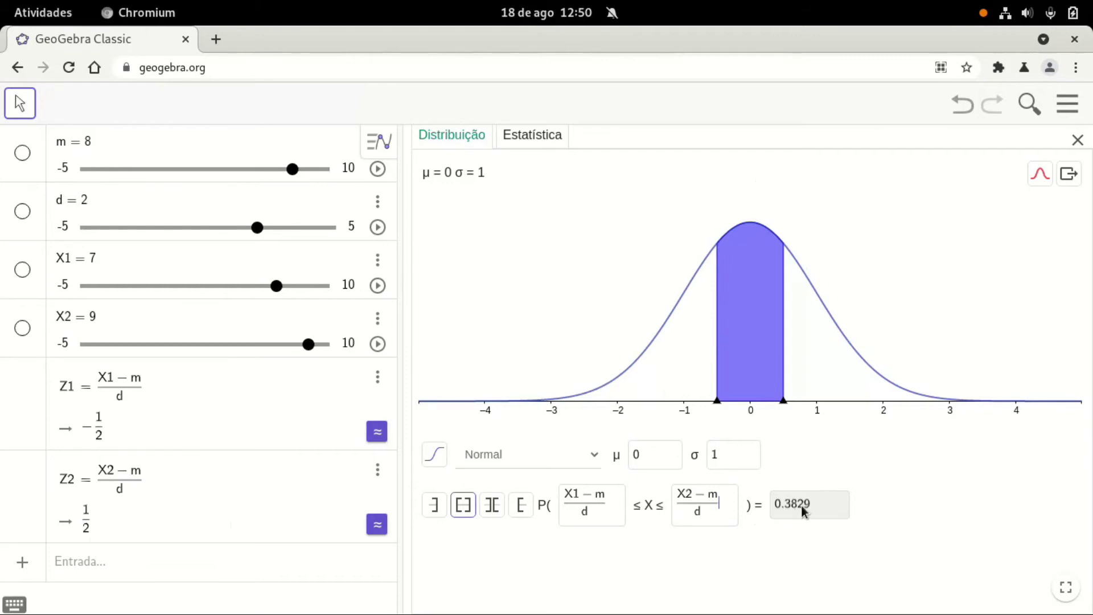
Switch to LibreOffice Writer, check the maintenance question's answer, and go to Questão 8 – página 24.
{"action": "key", "text": "alt+Tab"}
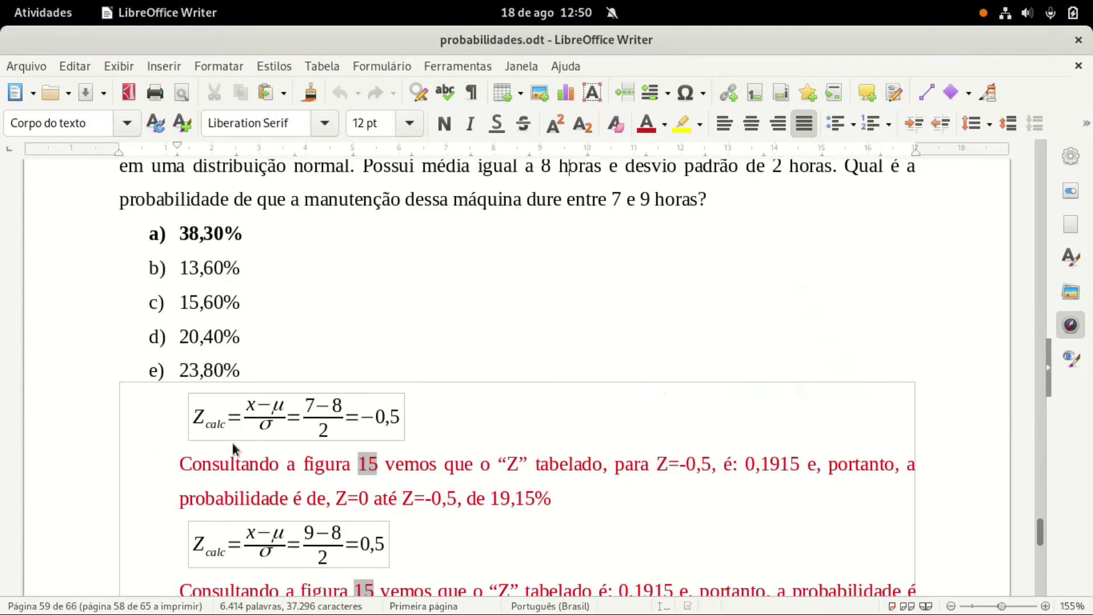
{"action": "scroll", "coordinate": [152, 338], "scroll_direction": "up", "scroll_amount": 2}
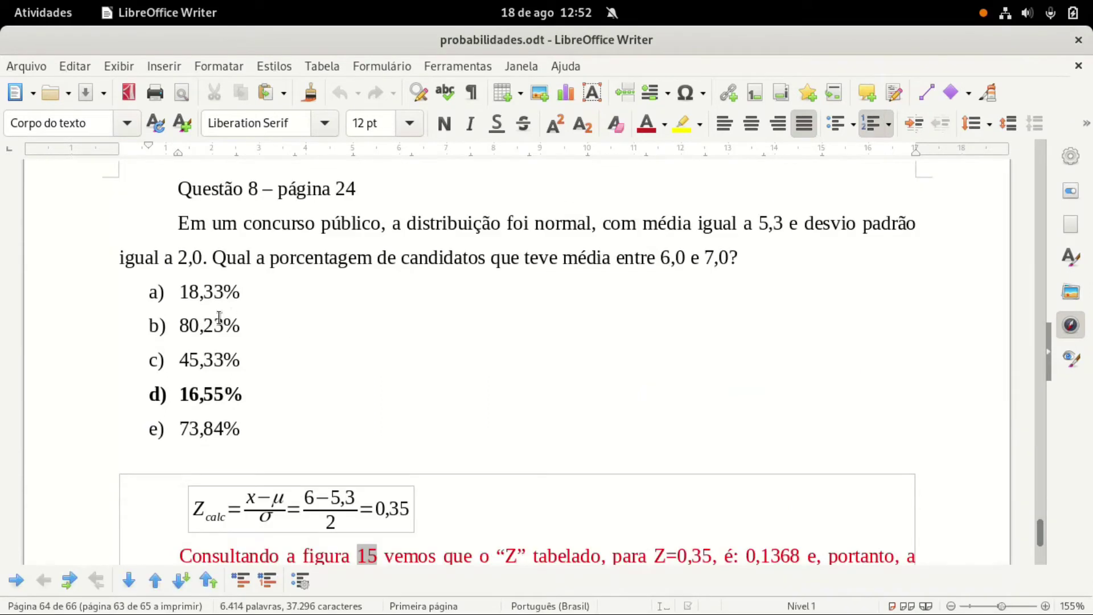
{"action": "left_click", "coordinate": [252, 357]}
Switch to GeoGebra in Chromium and change the mean m to 5.3.
{"action": "key", "text": "alt+Tab"}
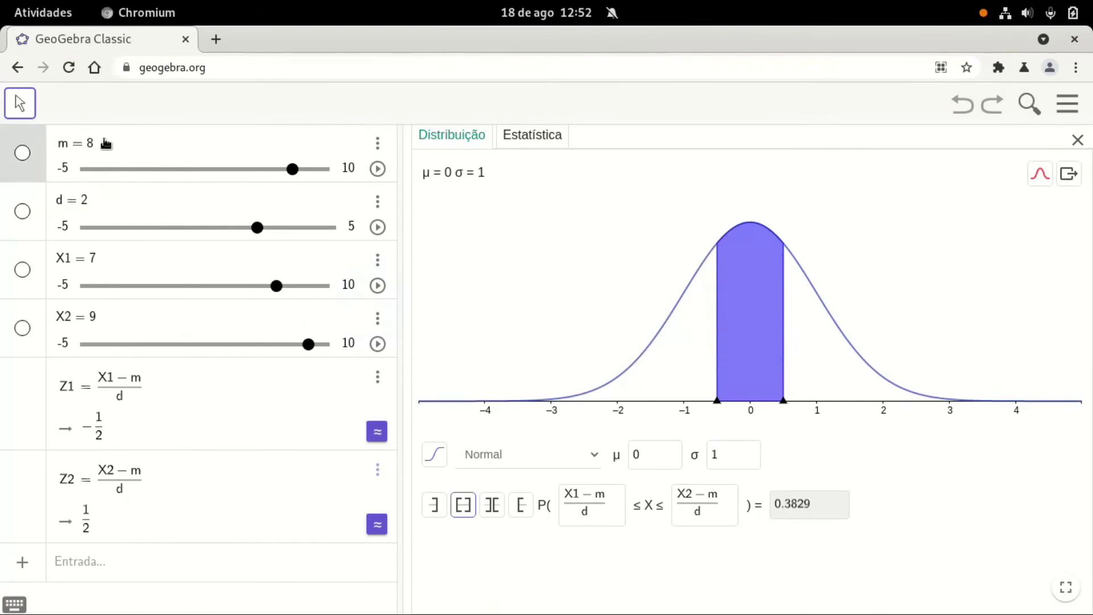
{"action": "key", "text": "BackSpace"}
{"action": "type", "text": "5.3"}
{"action": "key", "text": "Return"}
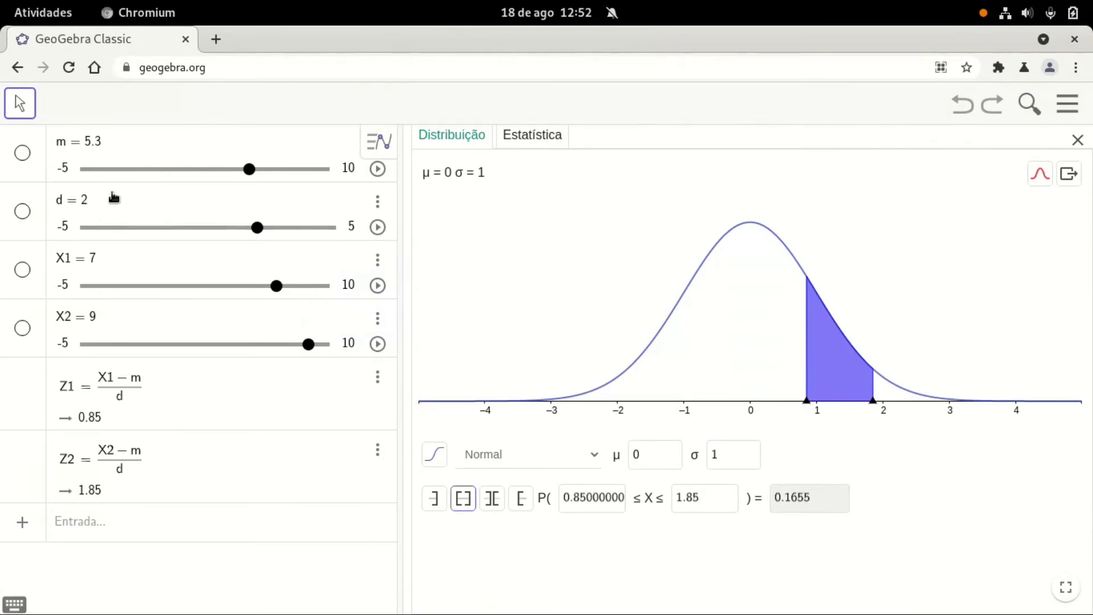
Check the limits of Questão 8 in LibreOffice Writer, then set X1 to 6 and X2 to 7 in GeoGebra.
{"action": "key", "text": "alt+Tab"}
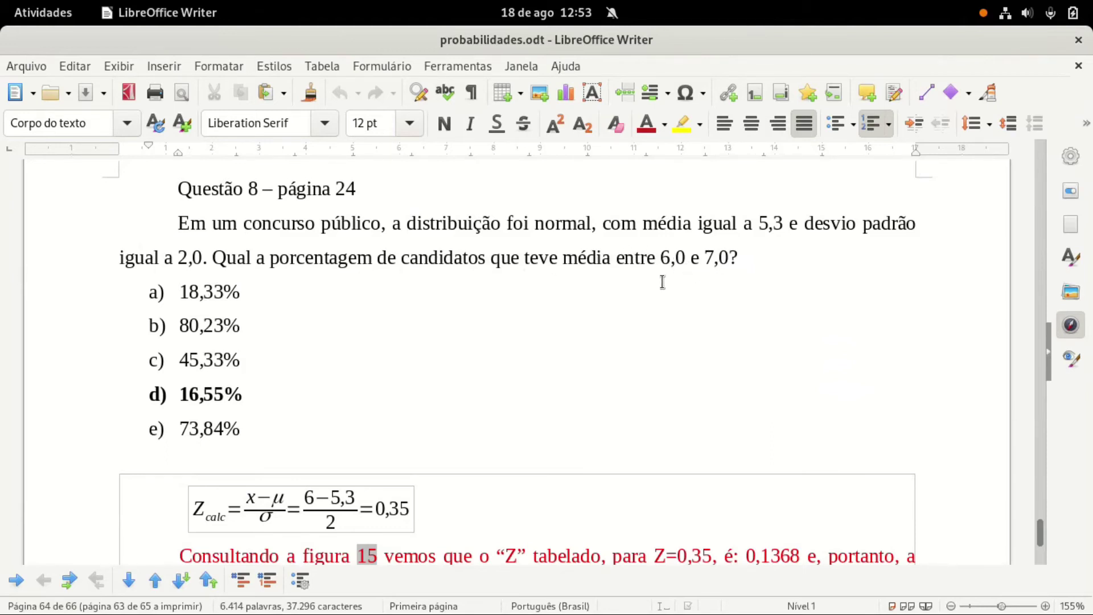
{"action": "key", "text": "alt+Tab"}
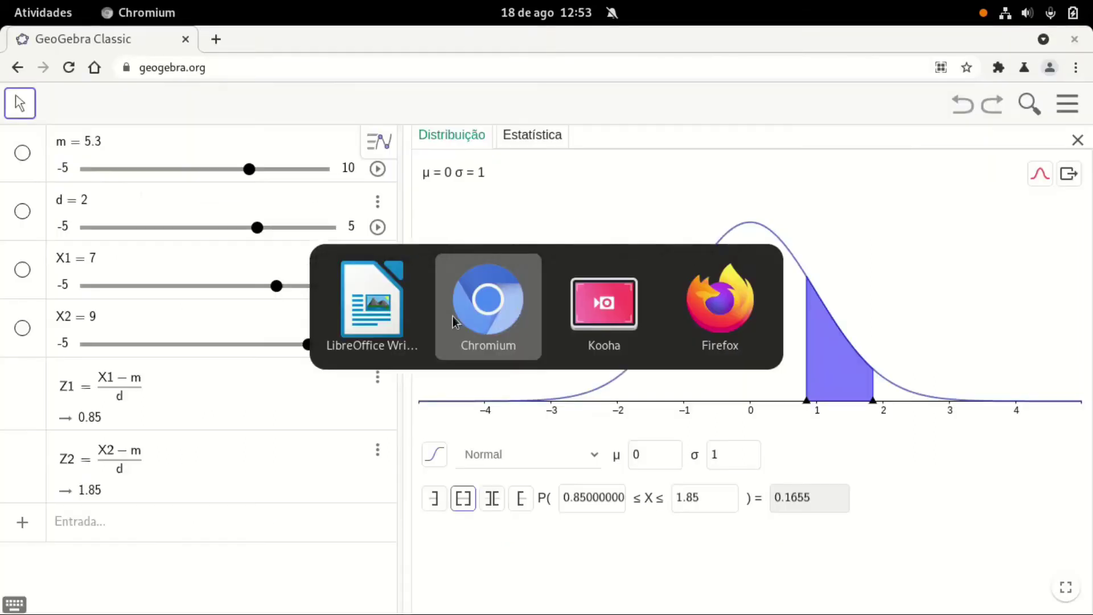
{"action": "left_click", "coordinate": [120, 259]}
{"action": "key", "text": "BackSpace"}
{"action": "type", "text": "6"}
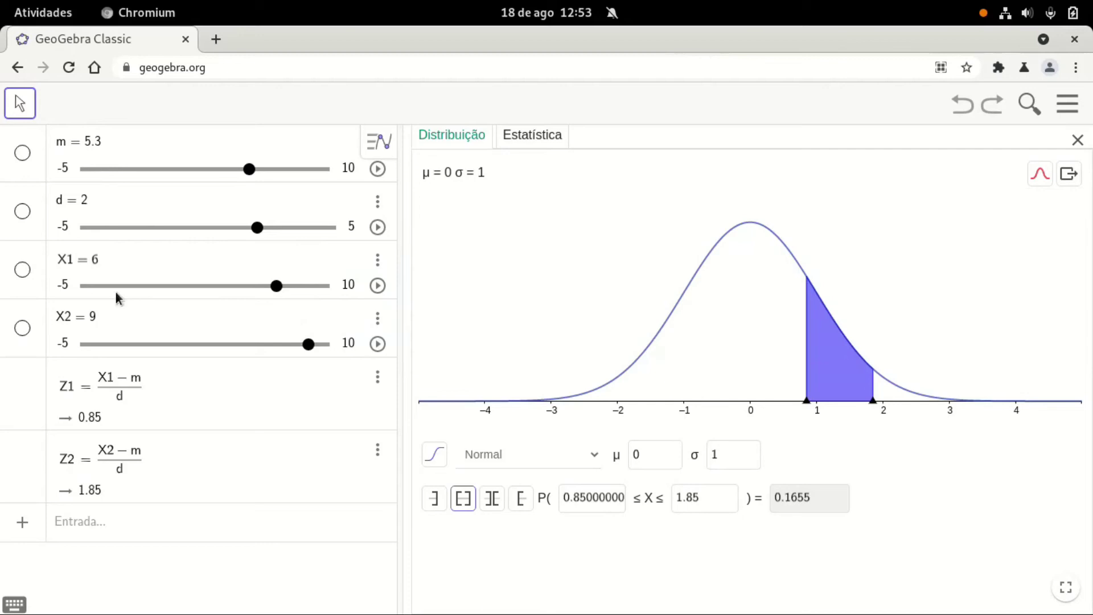
{"action": "left_click", "coordinate": [108, 316]}
{"action": "key", "text": "BackSpace"}
{"action": "type", "text": "7"}
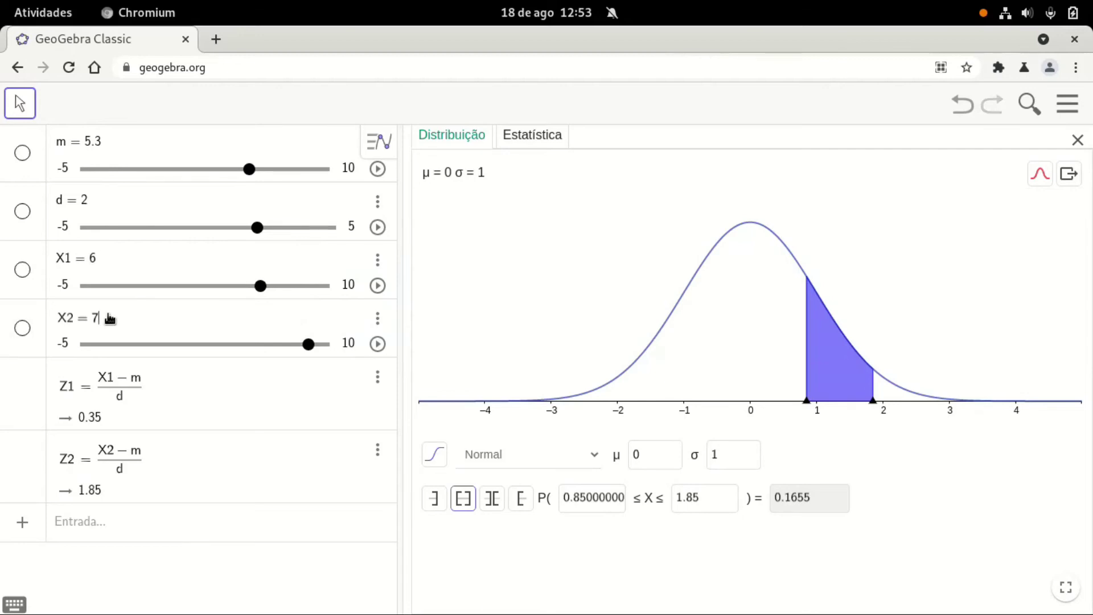
{"action": "left_click", "coordinate": [154, 399]}
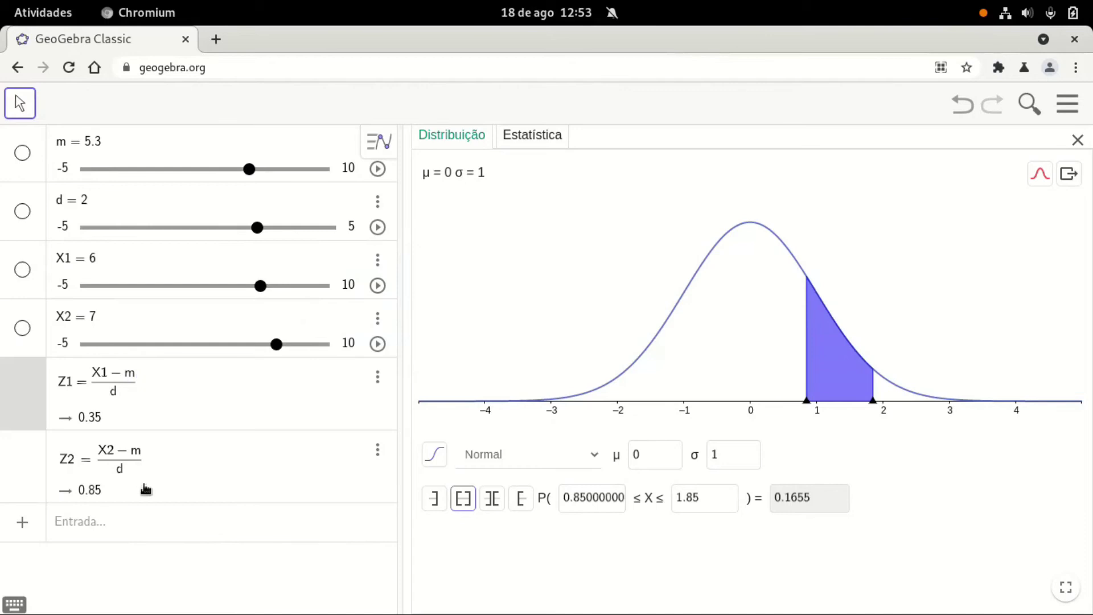
Re-enter Z1 and Z2 as the lower and upper limits of the normal distribution's probability interval.
{"action": "left_click", "coordinate": [353, 547]}
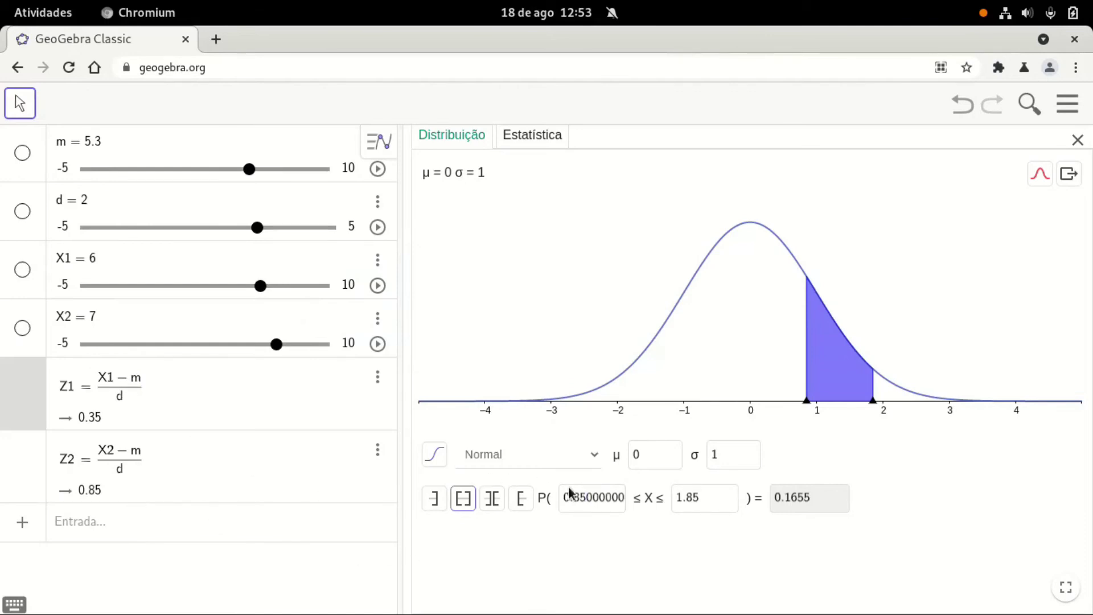
{"action": "type", "text": "Z1"}
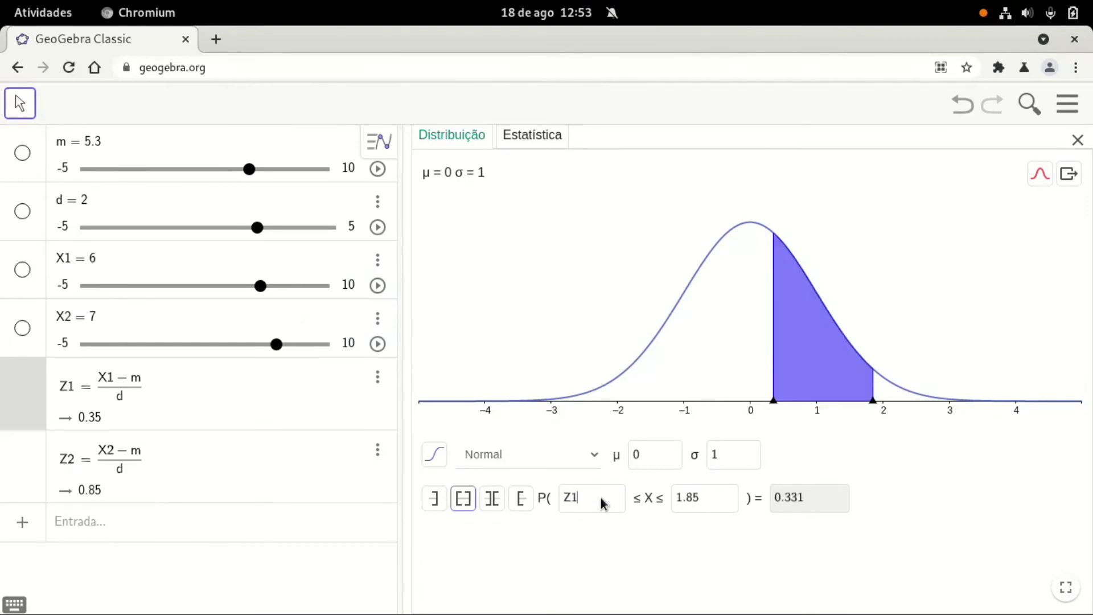
{"action": "left_click", "coordinate": [710, 503]}
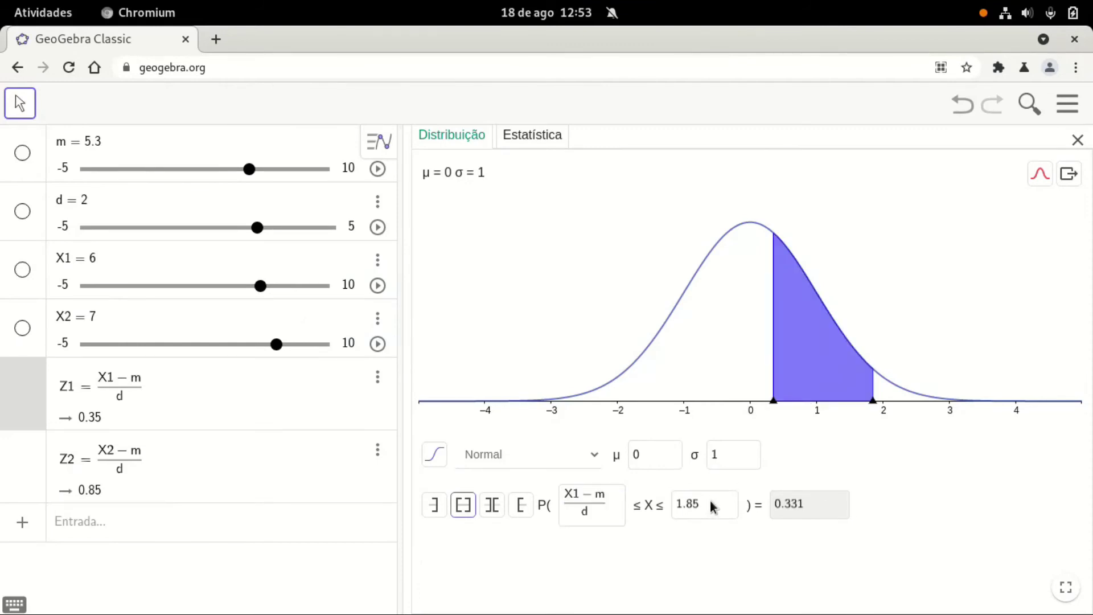
{"action": "type", "text": "Z2"}
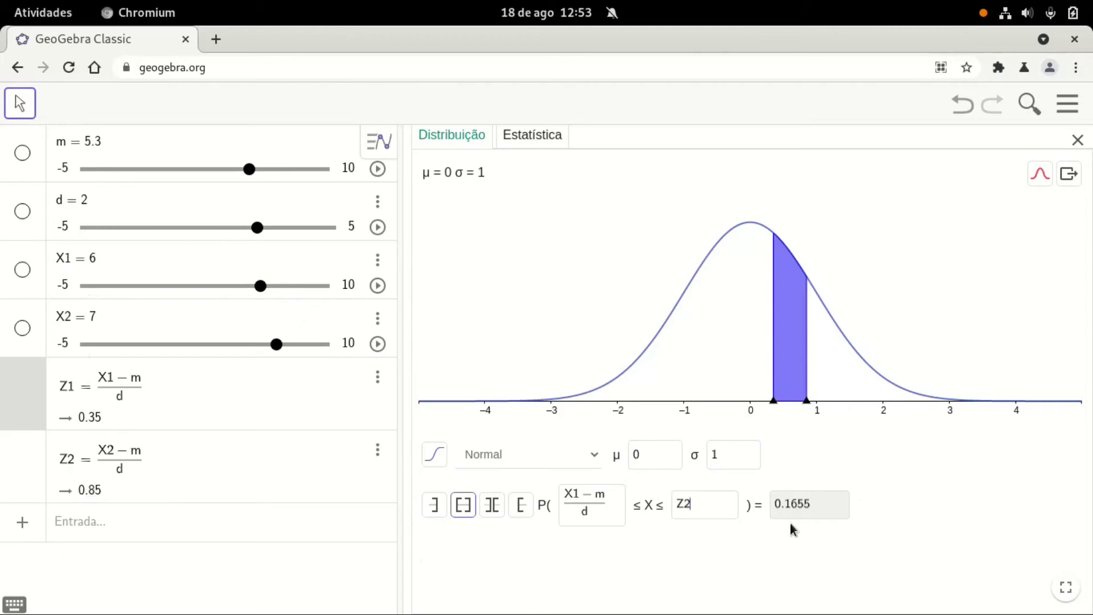
Switch to LibreOffice Writer, read Questão 7 – página 24, and return to GeoGebra in Chromium.
{"action": "key", "text": "alt+Tab"}
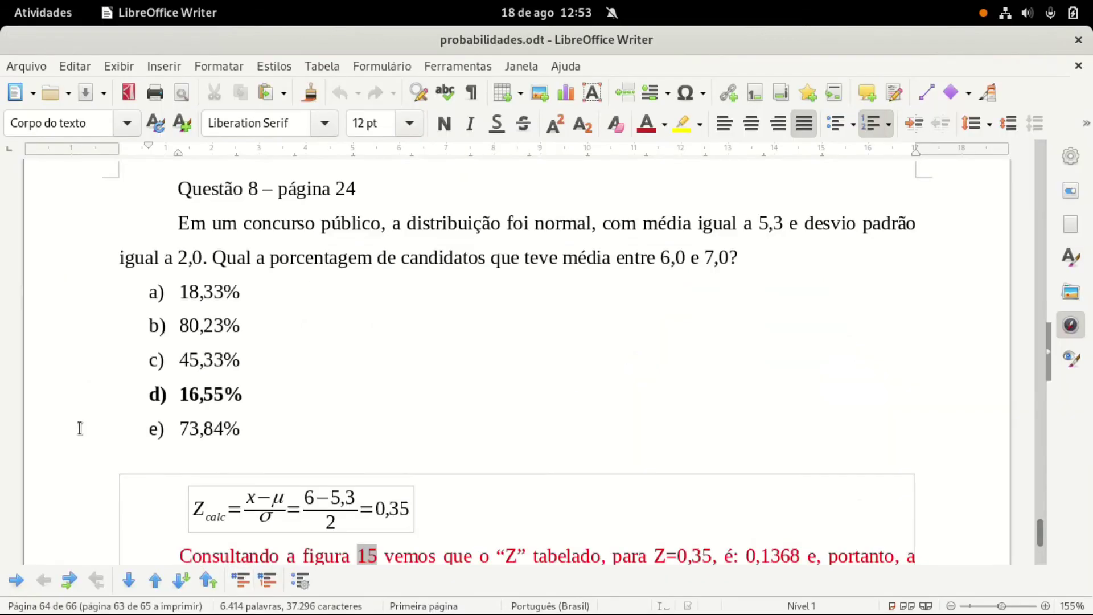
{"action": "scroll", "coordinate": [213, 404], "scroll_direction": "up", "scroll_amount": 15}
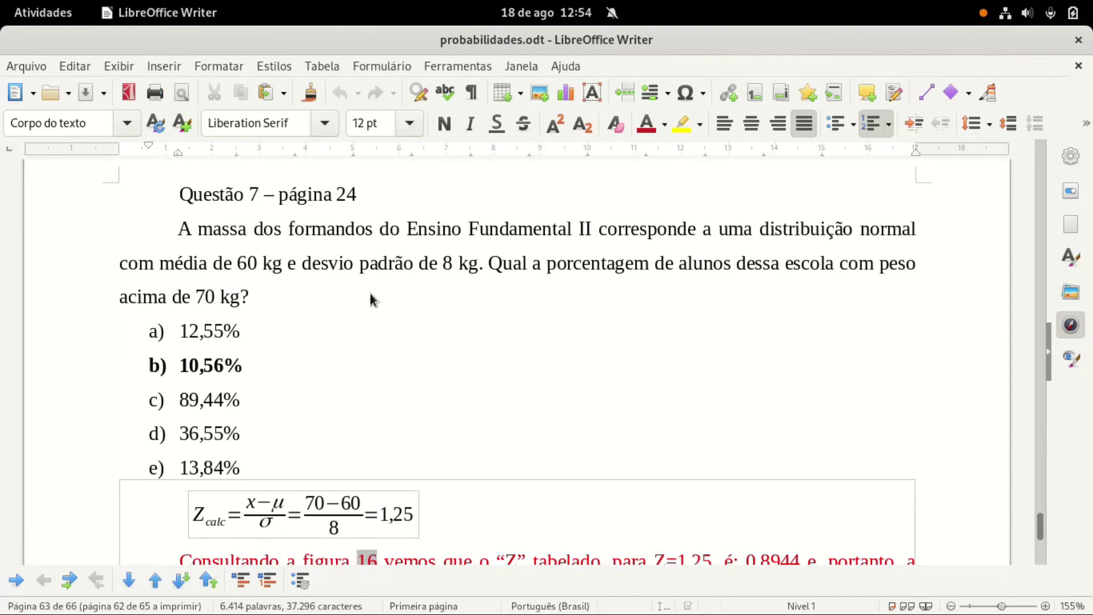
{"action": "key", "text": "alt+Tab"}
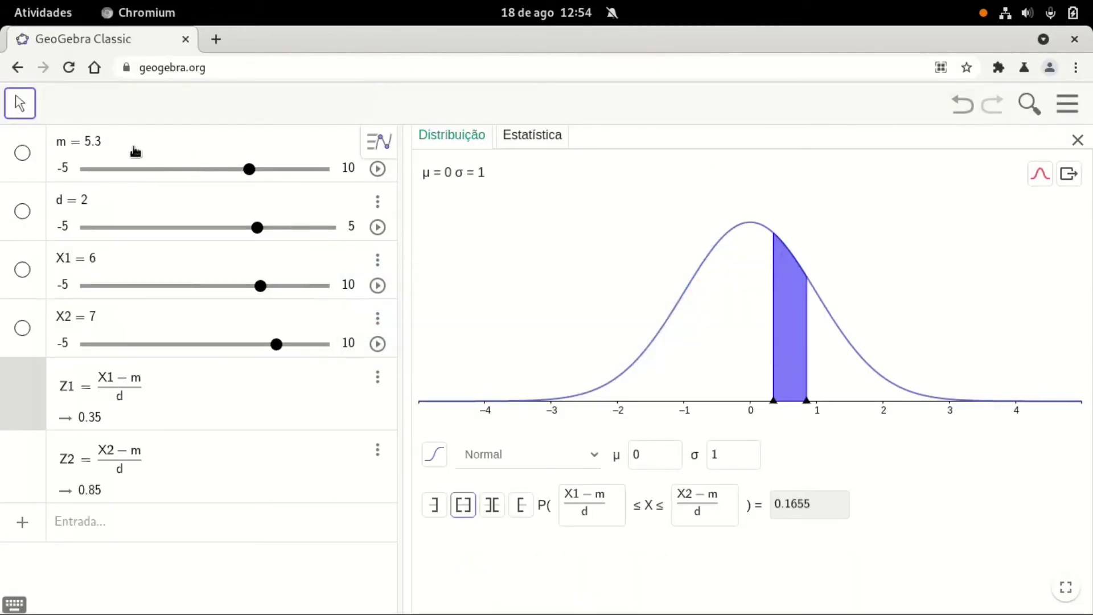
Set the mean m to 60 and the deviation d to 8, consulting Questão 7 in LibreOffice Writer.
{"action": "left_click", "coordinate": [135, 151]}
{"action": "key", "text": "BackSpace"}
{"action": "key", "text": "BackSpace"}
{"action": "key", "text": "BackSpace"}
{"action": "type", "text": "60"}
{"action": "key", "text": "Return"}
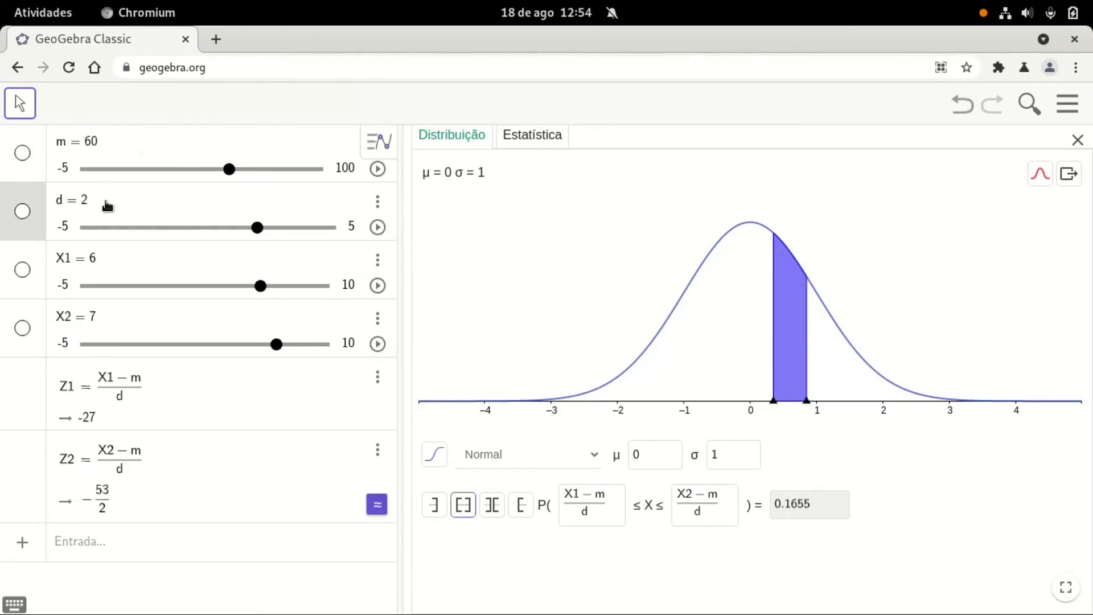
{"action": "left_click", "coordinate": [107, 203]}
{"action": "key", "text": "BackSpace"}
{"action": "key", "text": "alt+Tab"}
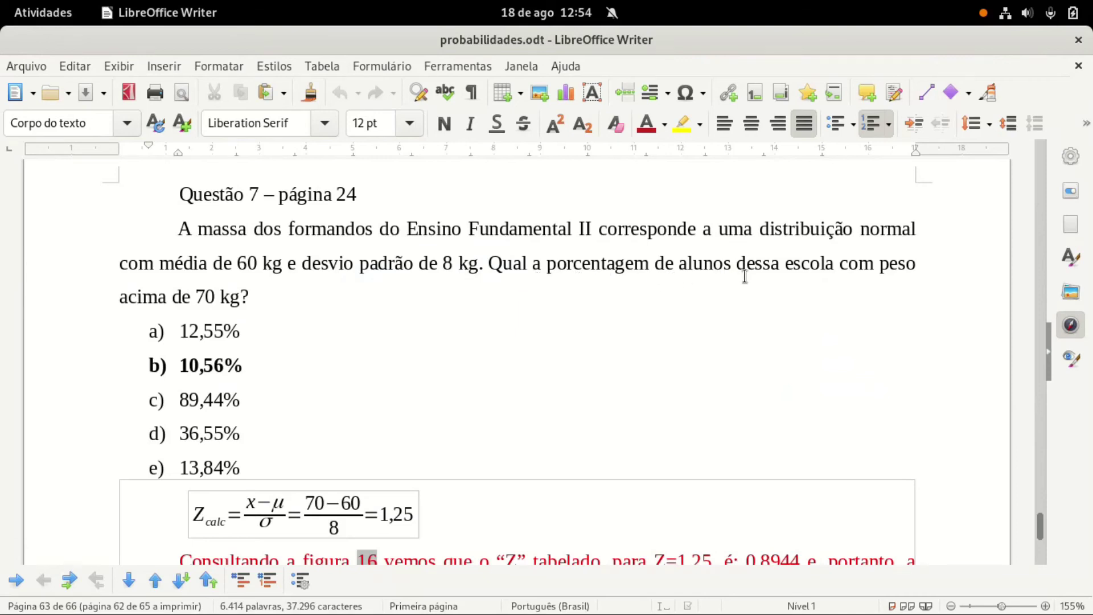
{"action": "key", "text": "alt+Tab"}
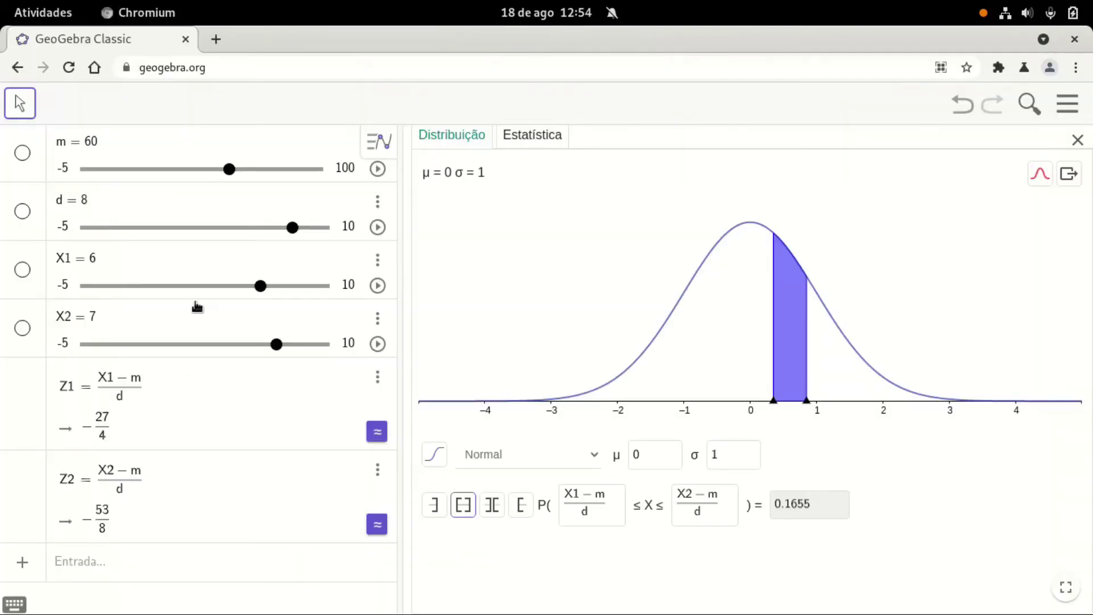
Set the limit X1 to 70 in the algebra view.
{"action": "left_click", "coordinate": [100, 261]}
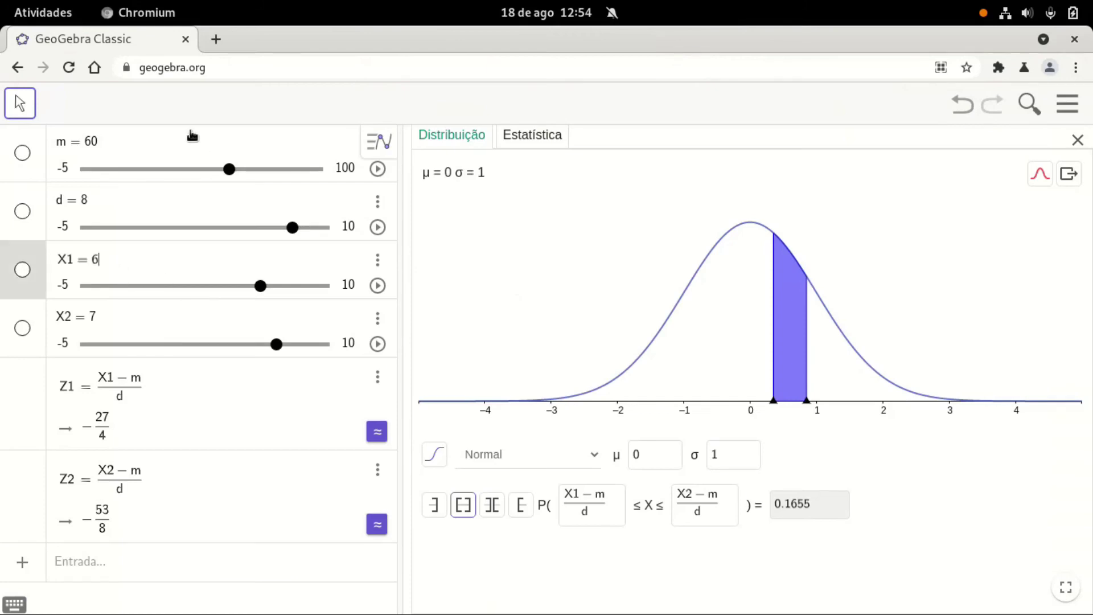
{"action": "key", "text": "BackSpace"}
{"action": "type", "text": "70"}
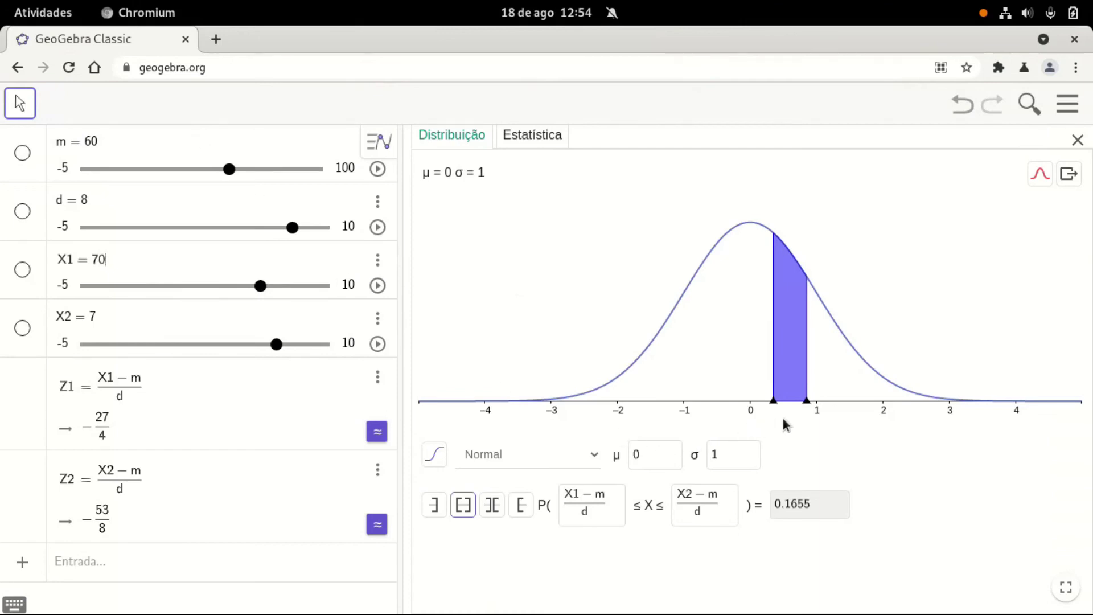
{"action": "left_click", "coordinate": [143, 387]}
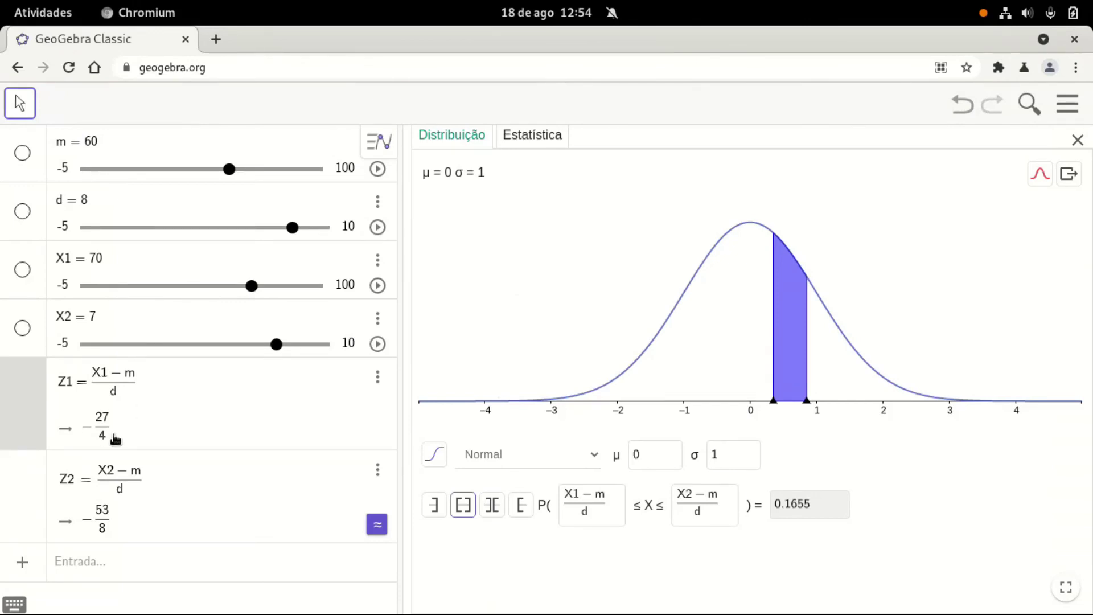
Change the normal distribution's probability to the right-sided interval with Z1 as its lower limit.
{"action": "left_click", "coordinate": [463, 505]}
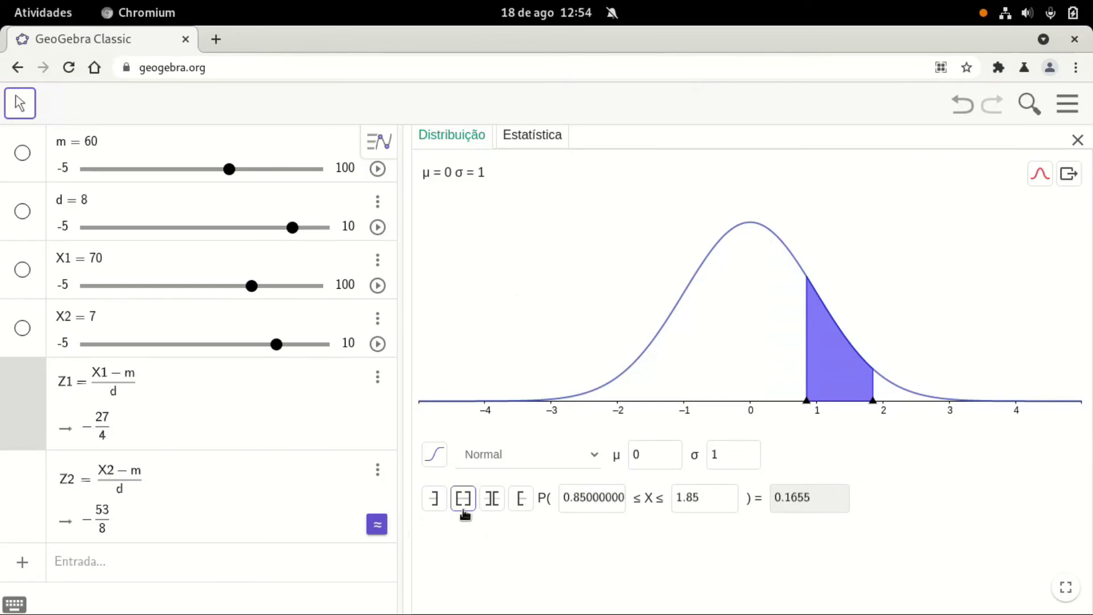
{"action": "left_click", "coordinate": [521, 499]}
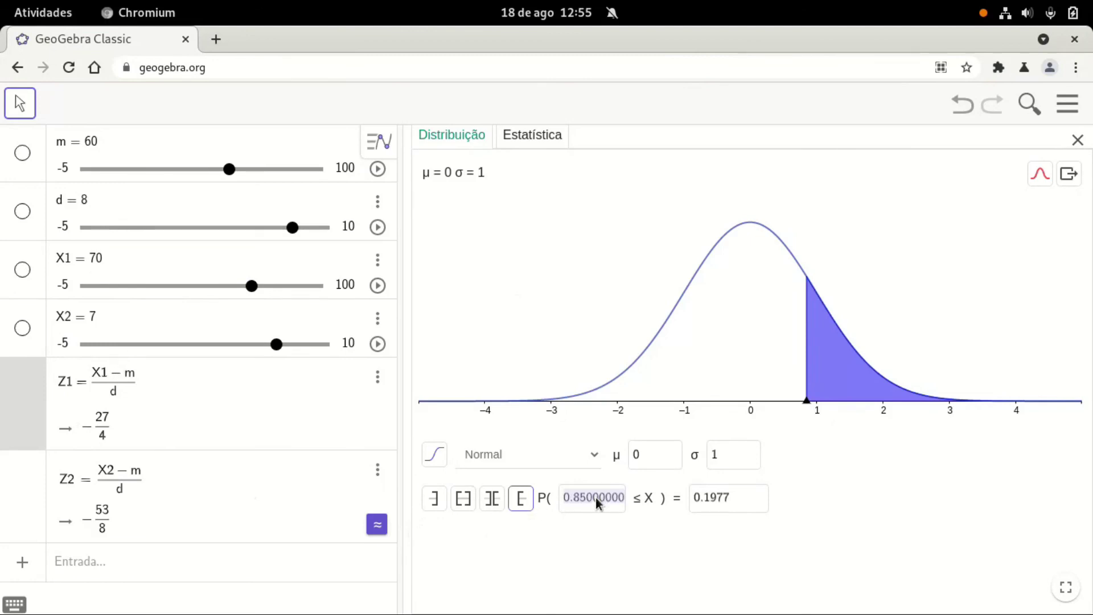
{"action": "type", "text": "Z1"}
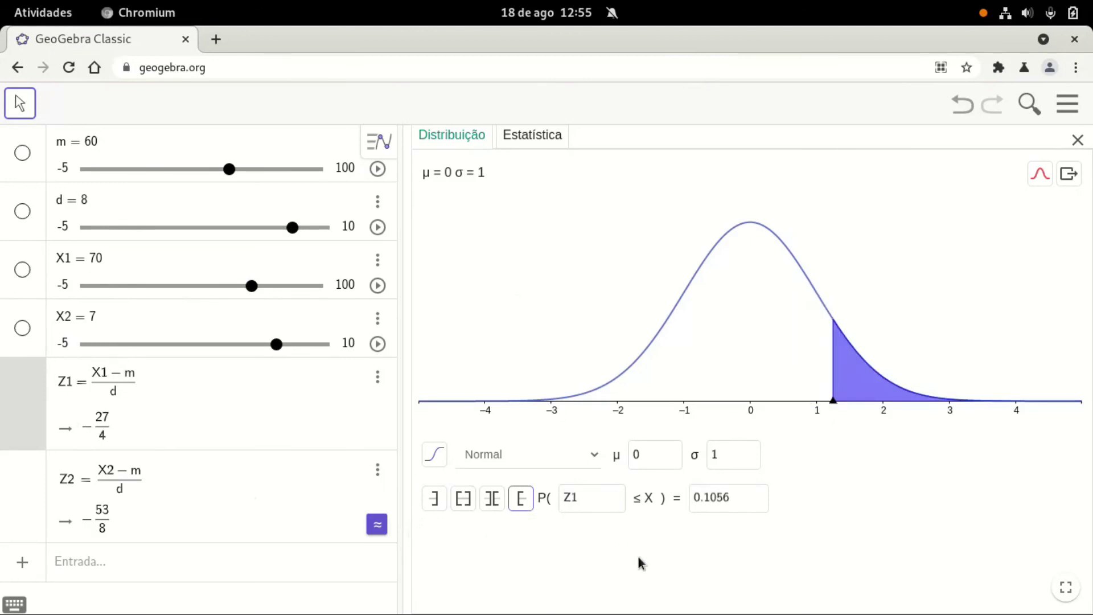
{"action": "left_click", "coordinate": [654, 568]}
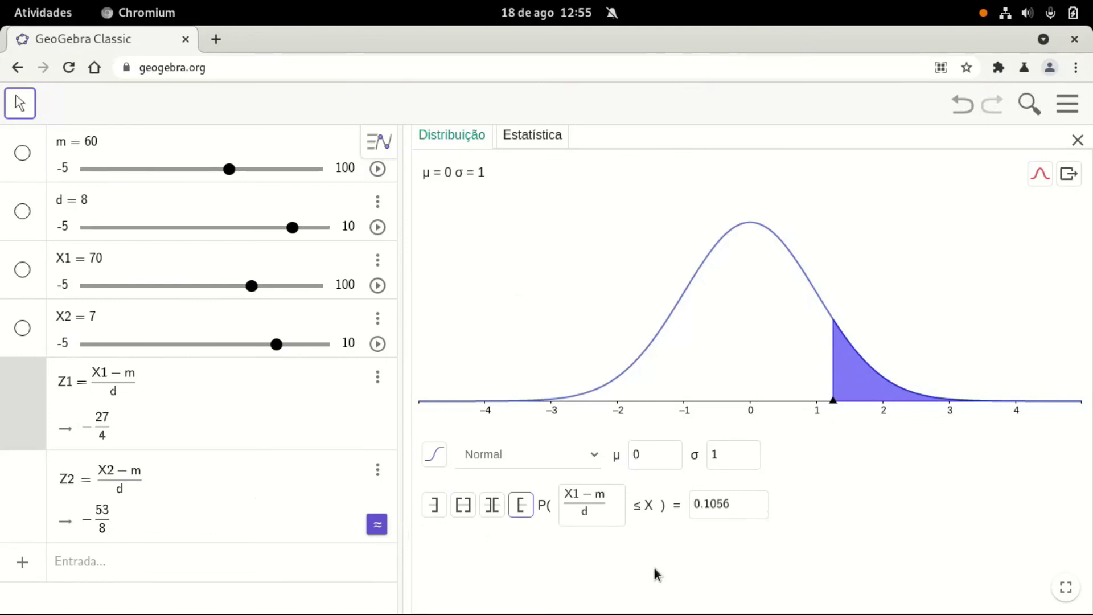